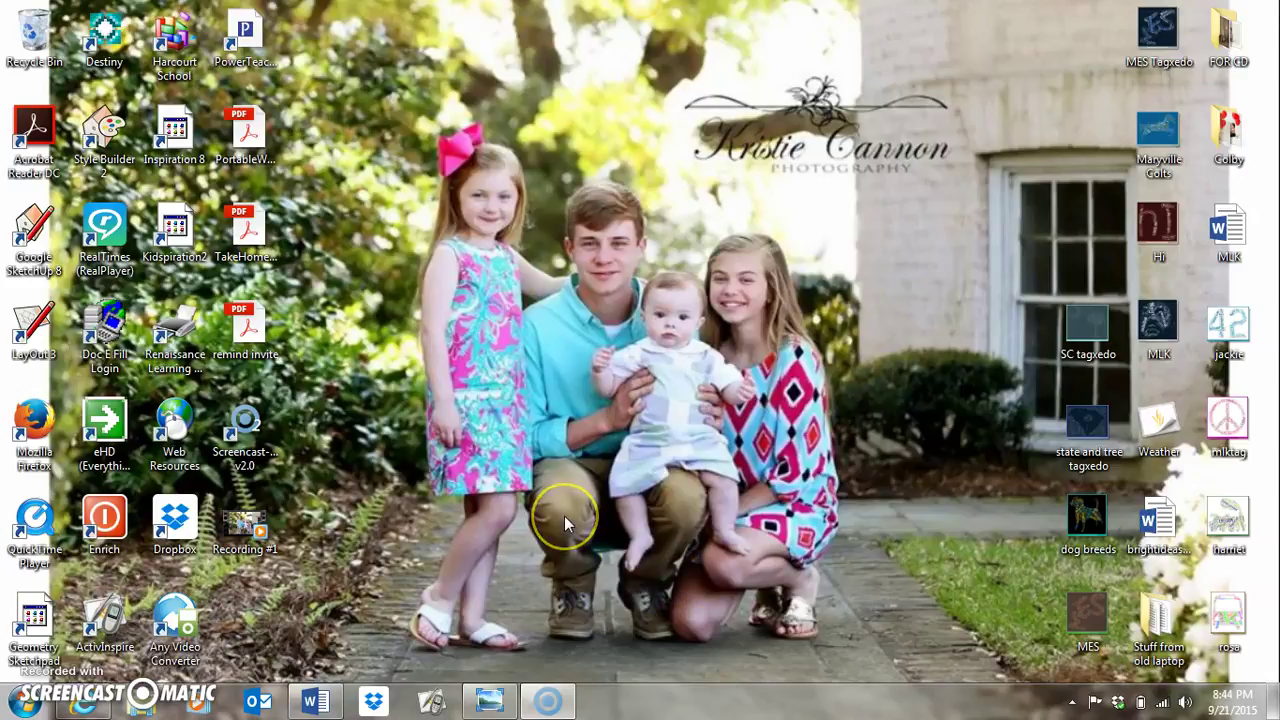
# Step: Restore the Tagxedo browser window and start a word cloud in the Creator
pyautogui.click(83, 703)
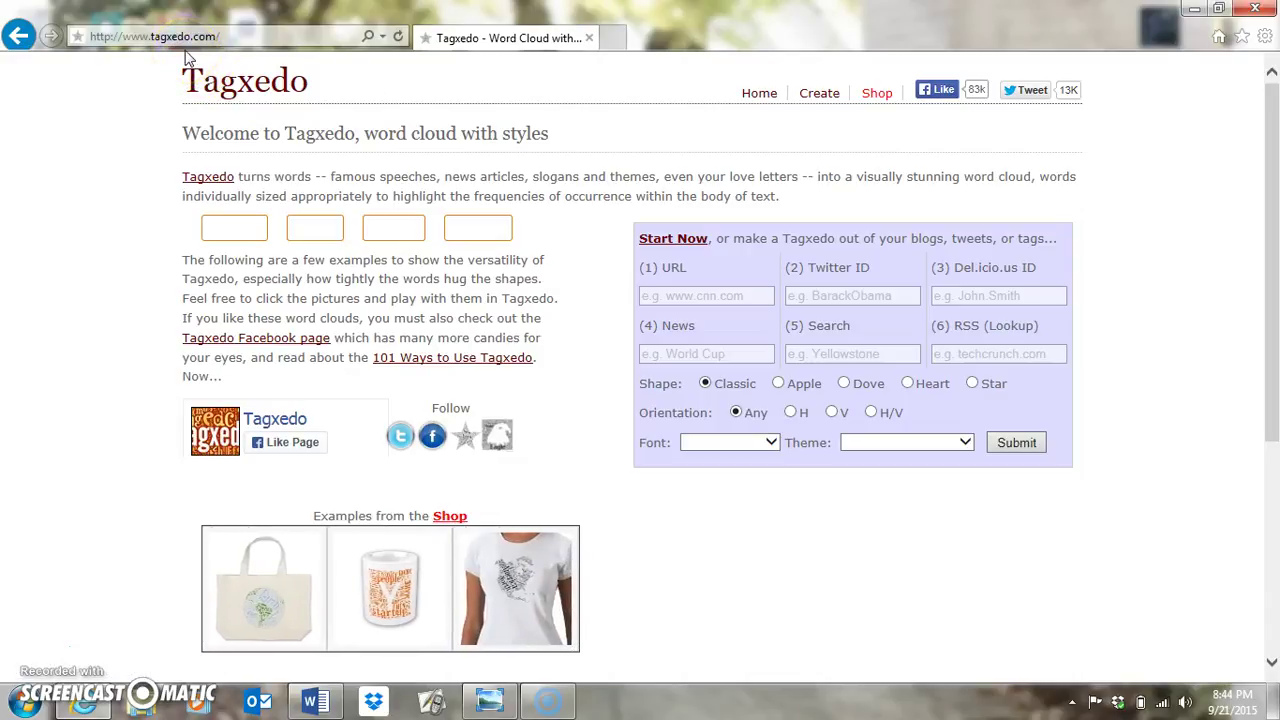
pyautogui.click(671, 243)
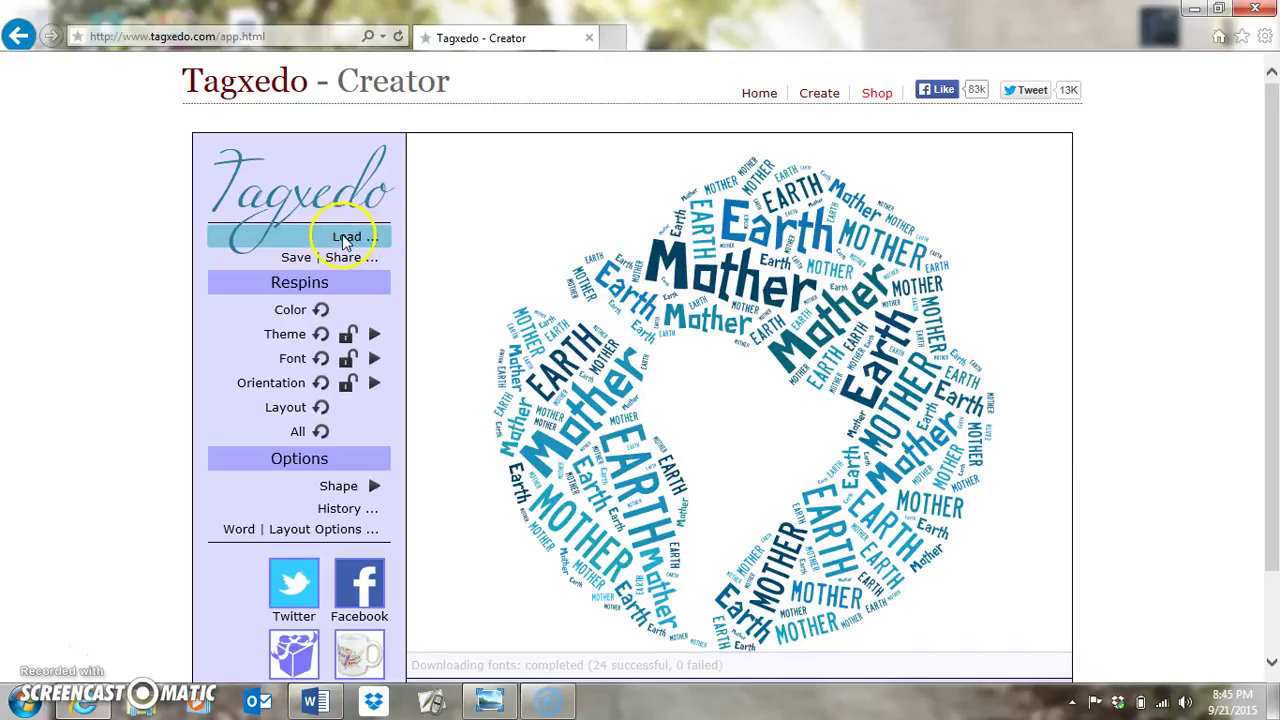
# Step: Respin the word colours of the Mother/Earth cloud four times
pyautogui.click(230, 293)
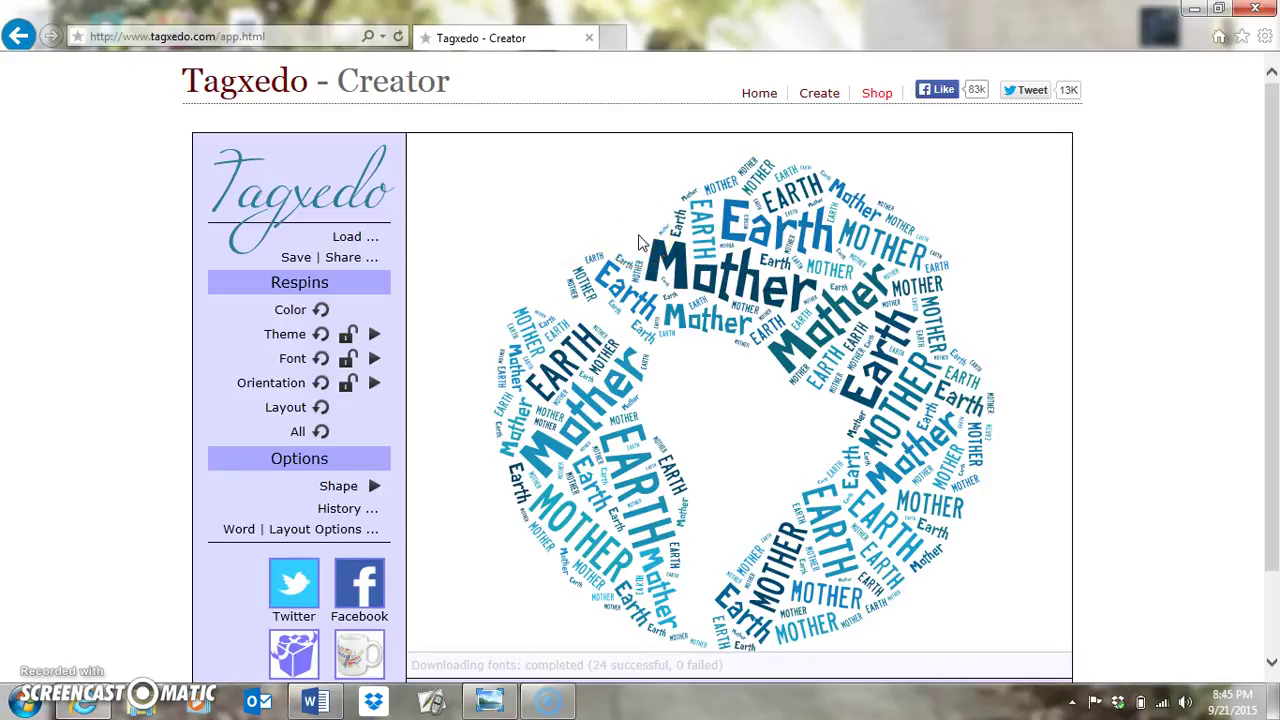
pyautogui.click(291, 311)
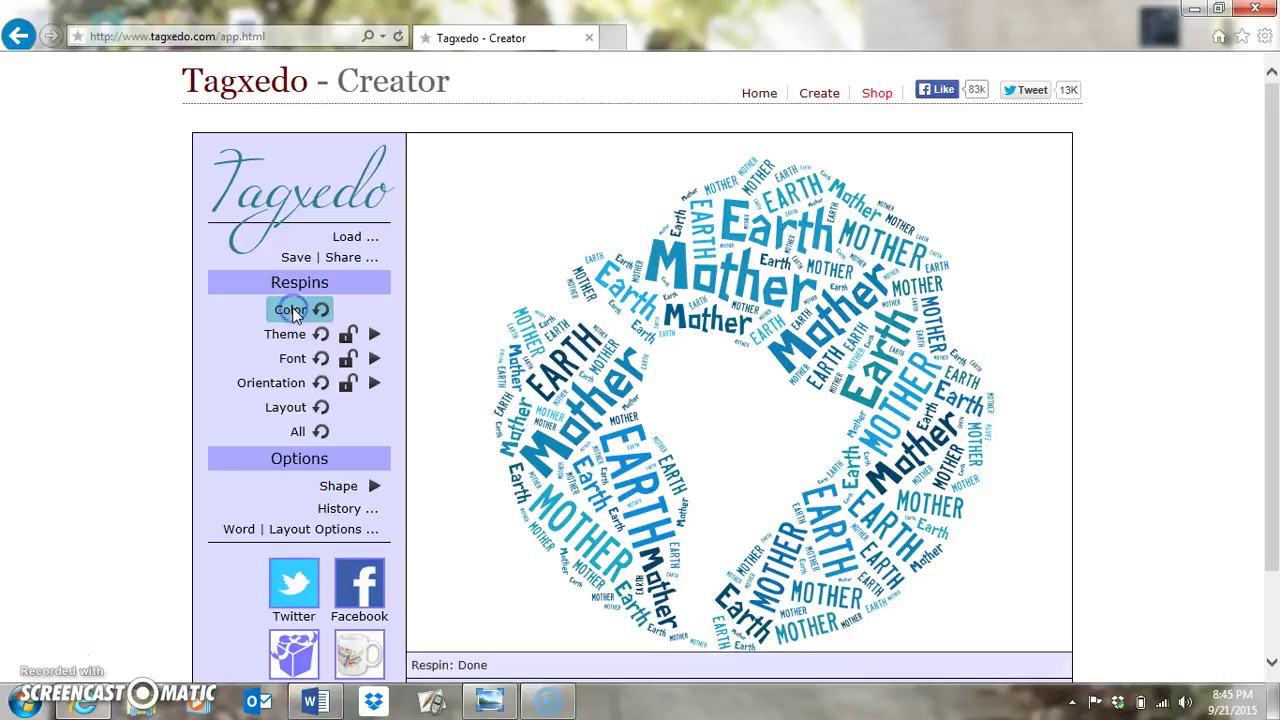
pyautogui.click(291, 311)
pyautogui.click(291, 311)
pyautogui.click(291, 311)
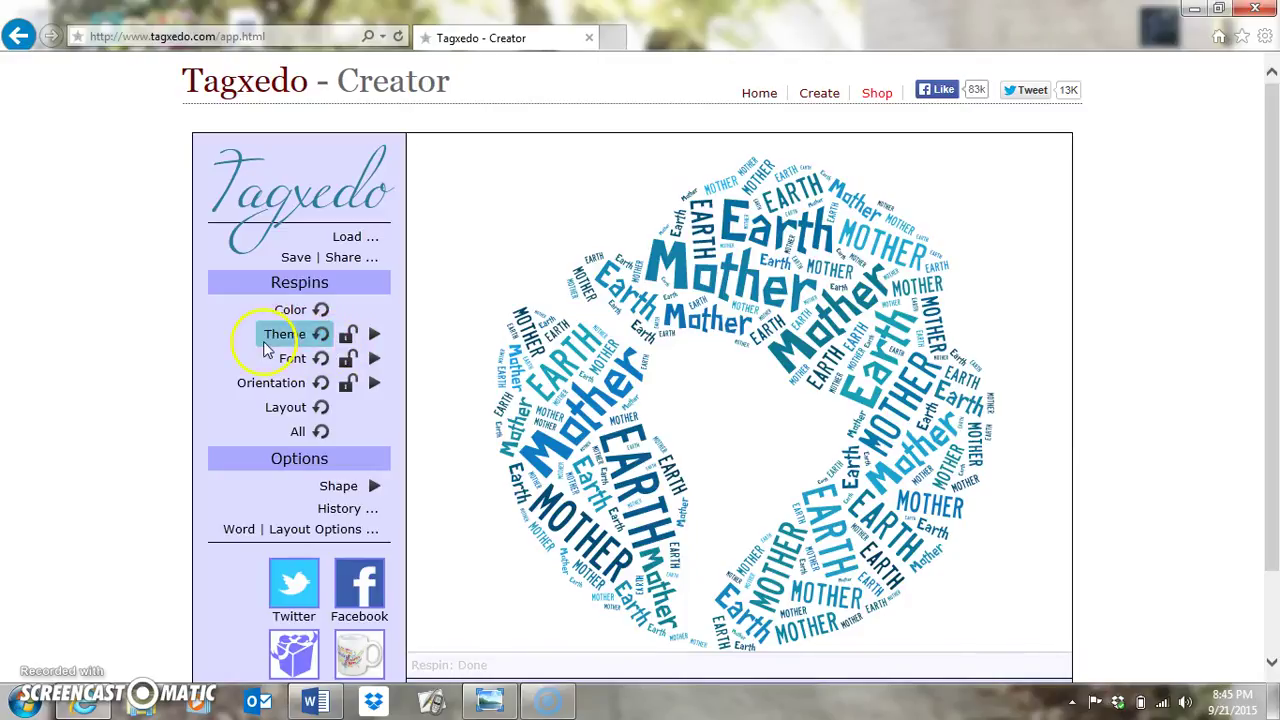
# Step: Respin the colour theme until a teal, red, orange and brown multicolour palette appears on white
pyautogui.click(298, 340)
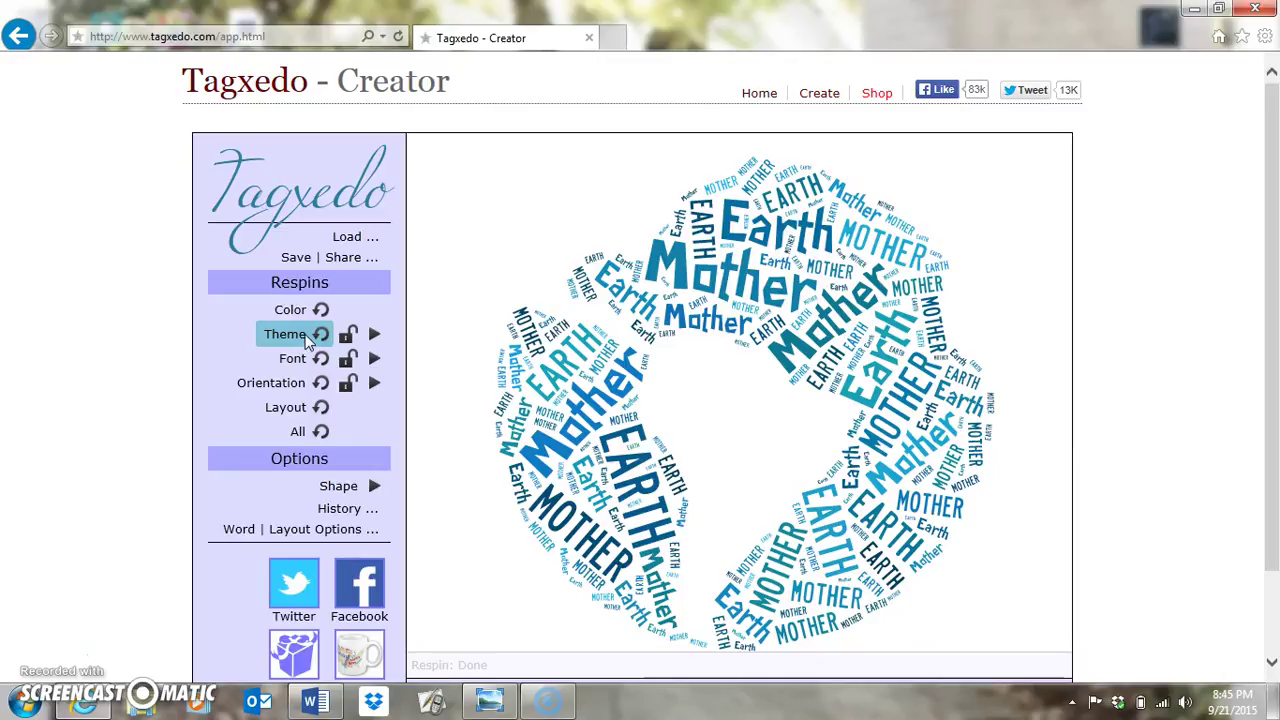
pyautogui.click(308, 341)
pyautogui.click(308, 341)
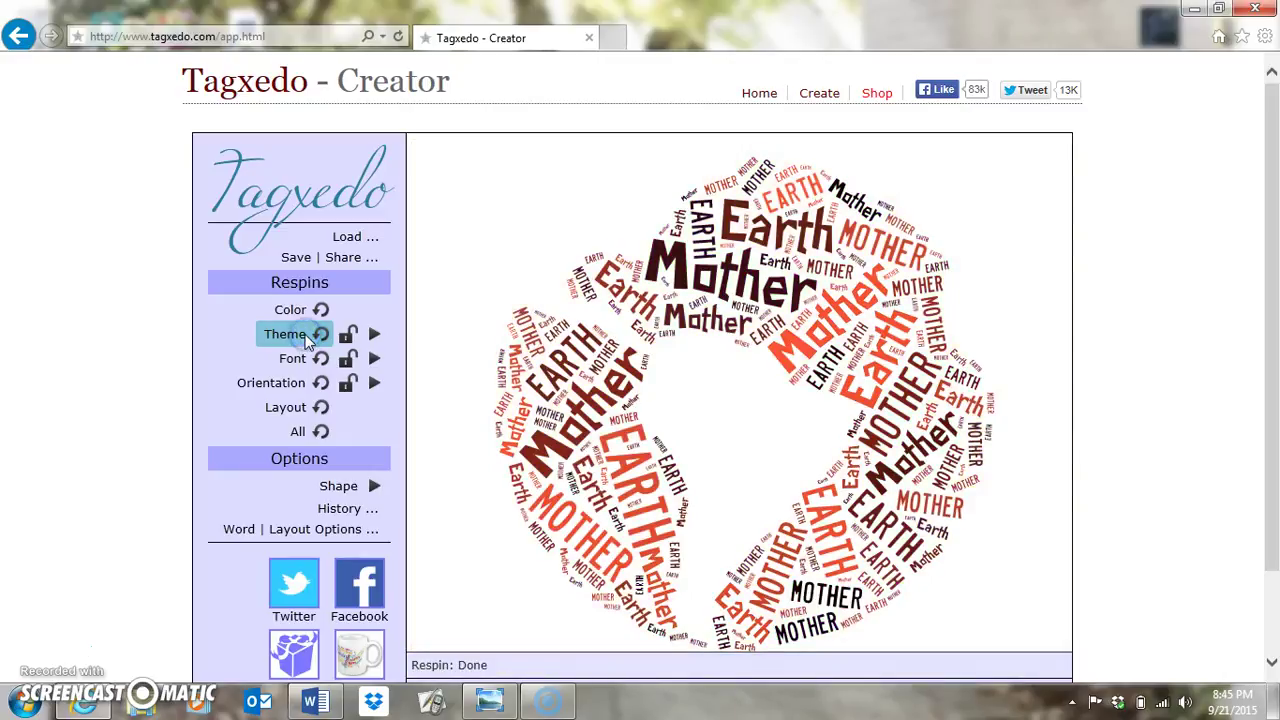
pyautogui.click(308, 341)
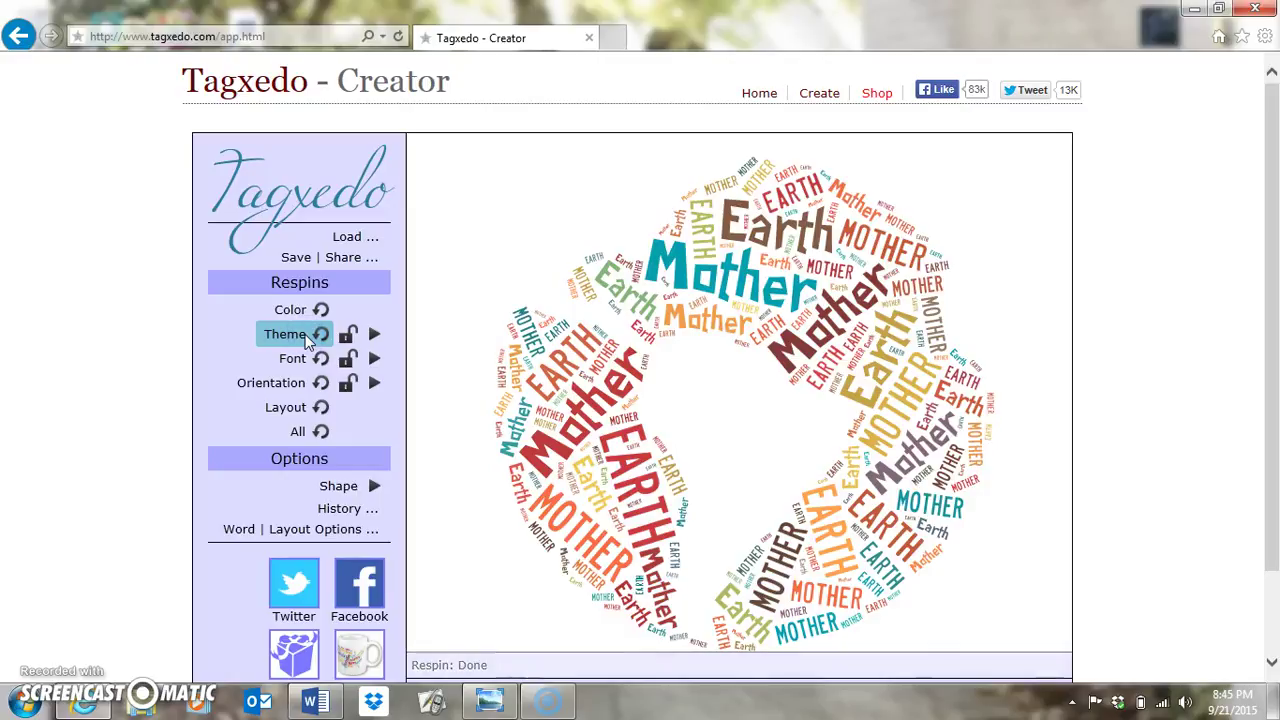
pyautogui.click(373, 336)
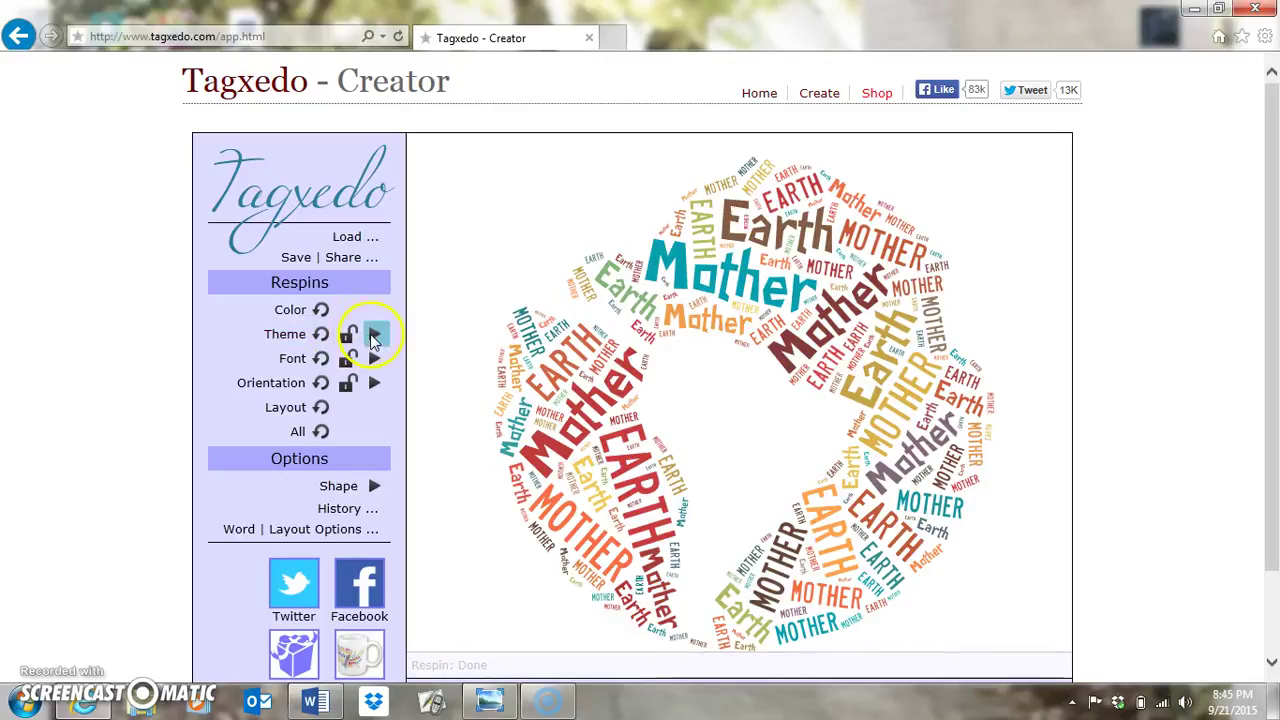
# Step: Try the Fall theme from the theme list on the cloud
pyautogui.click(373, 336)
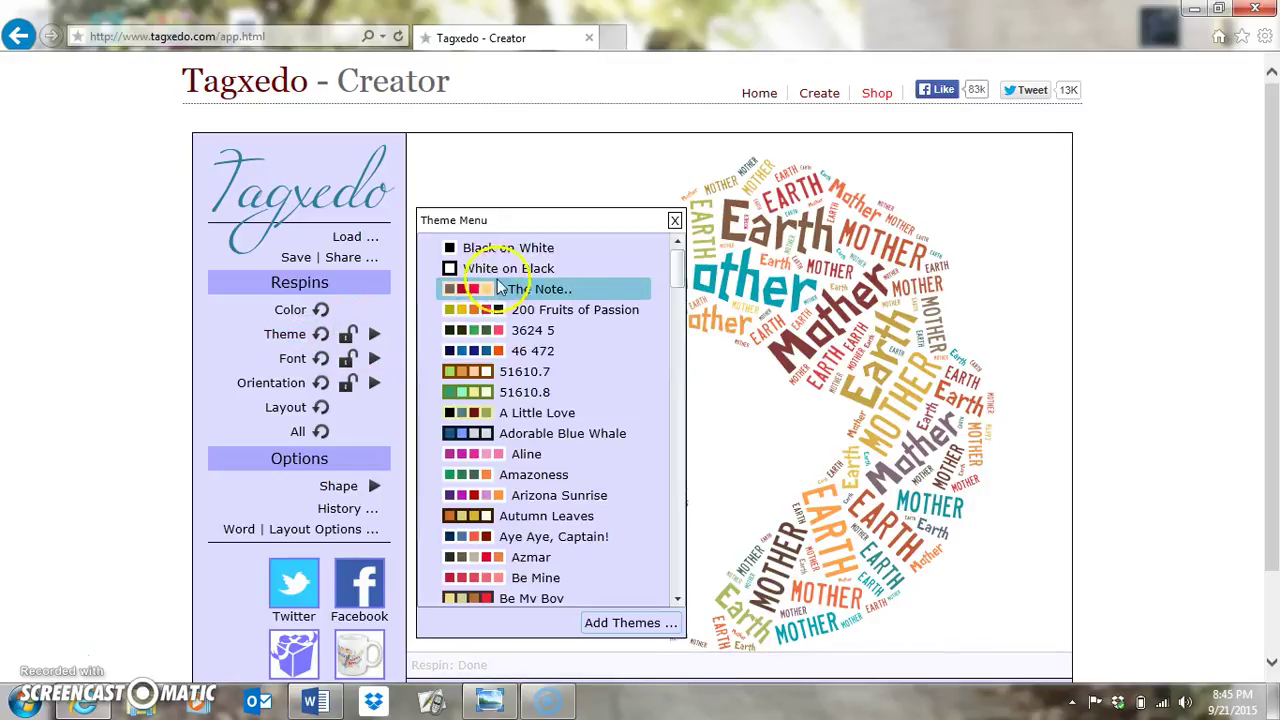
pyautogui.moveTo(678, 268); pyautogui.dragTo(677, 366)
pyautogui.click(643, 357)
pyautogui.click(533, 340)
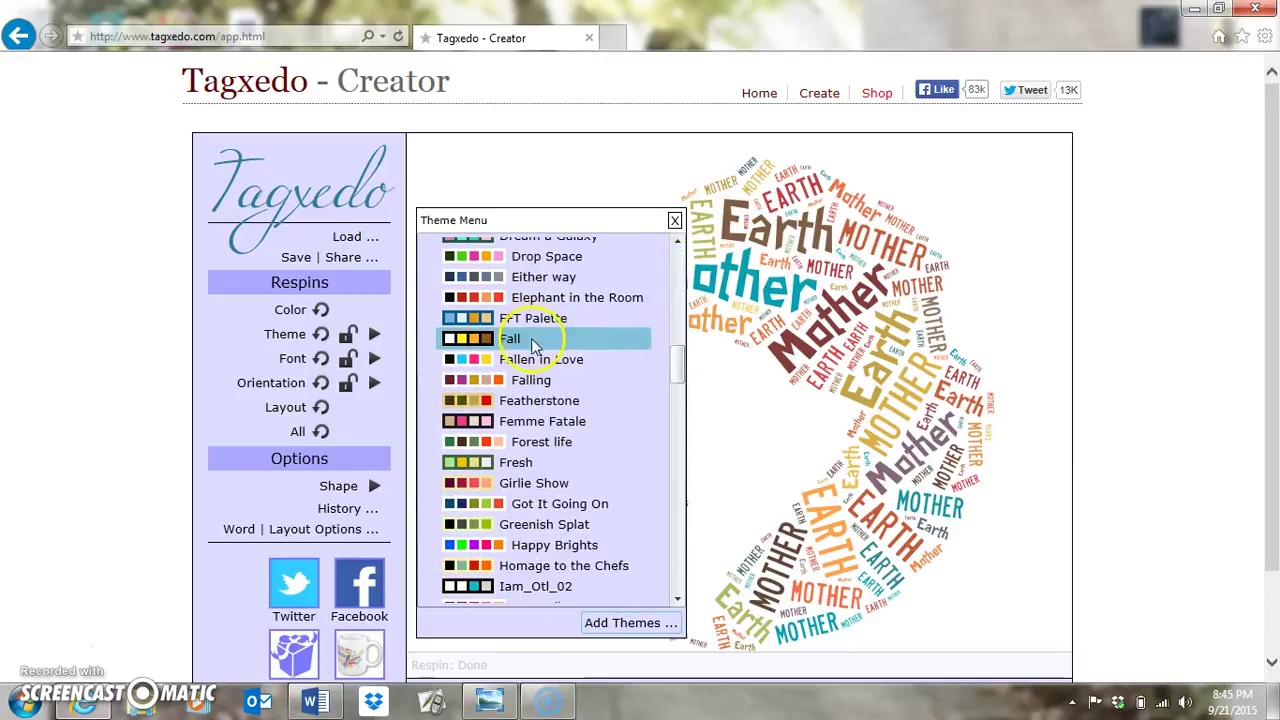
pyautogui.click(475, 345)
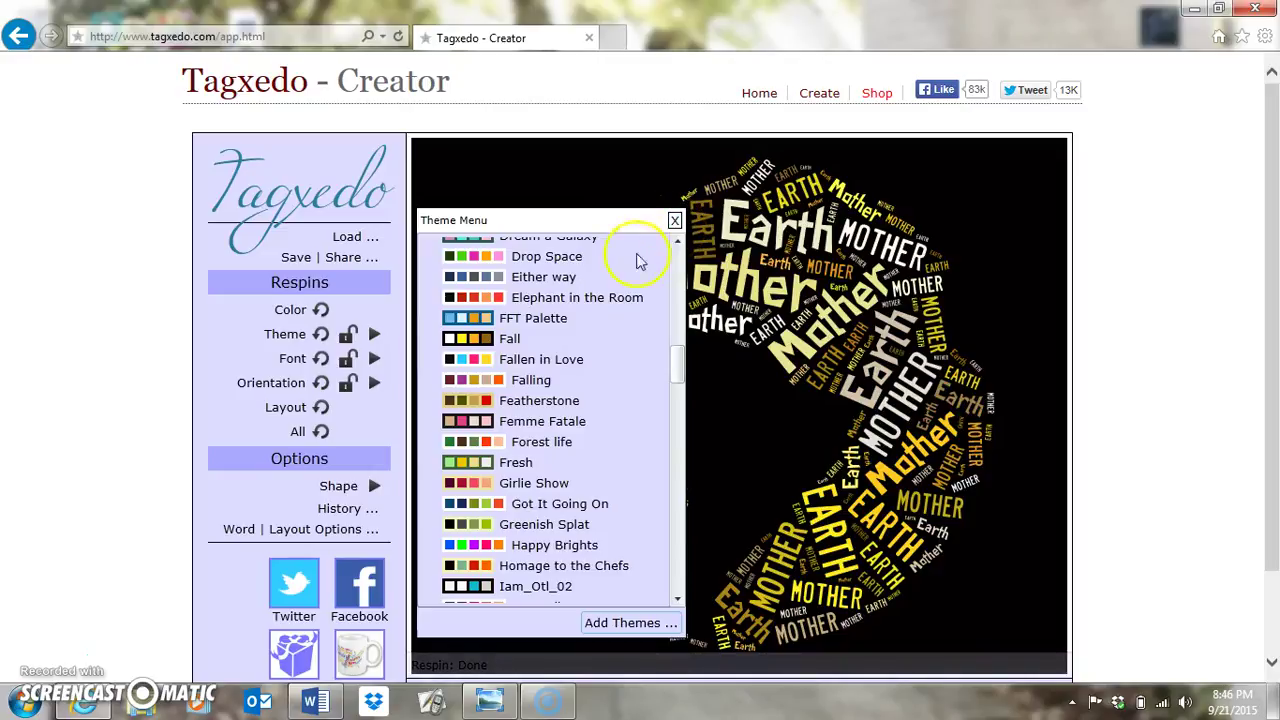
# Step: Apply the Featherstone theme for olive, red and brown words on tan, then respin the font
pyautogui.click(472, 336)
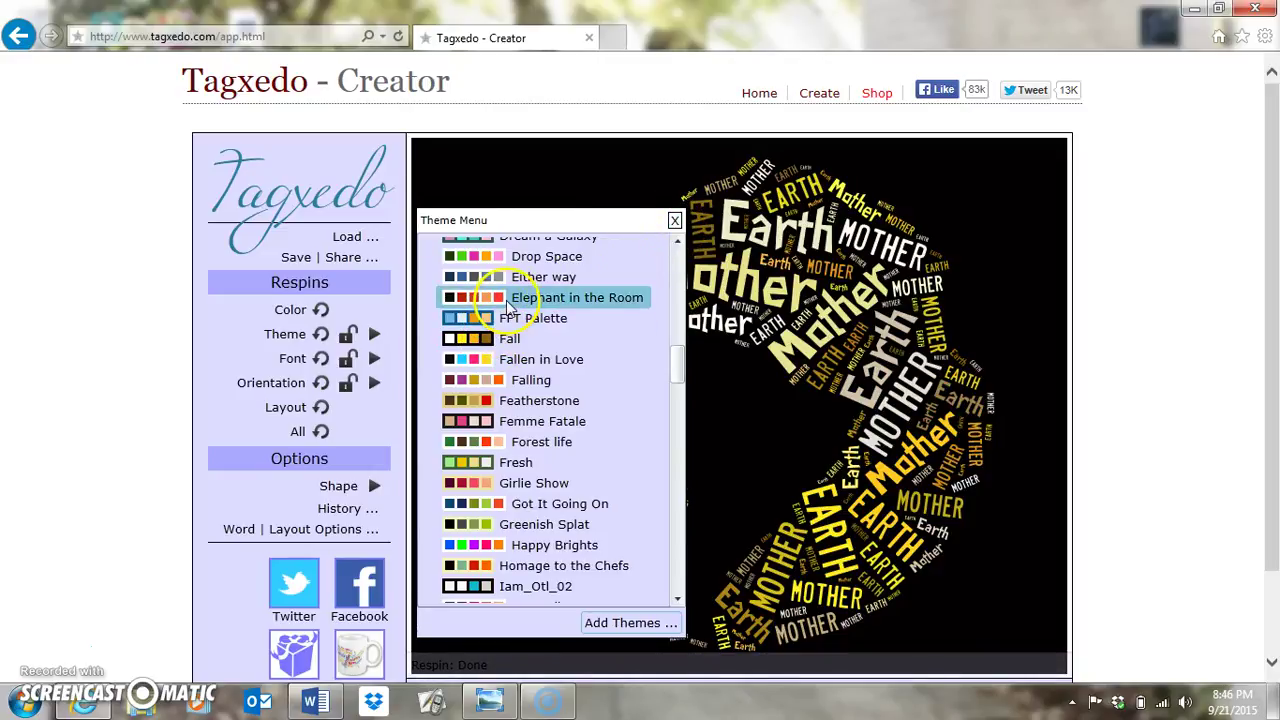
pyautogui.click(482, 406)
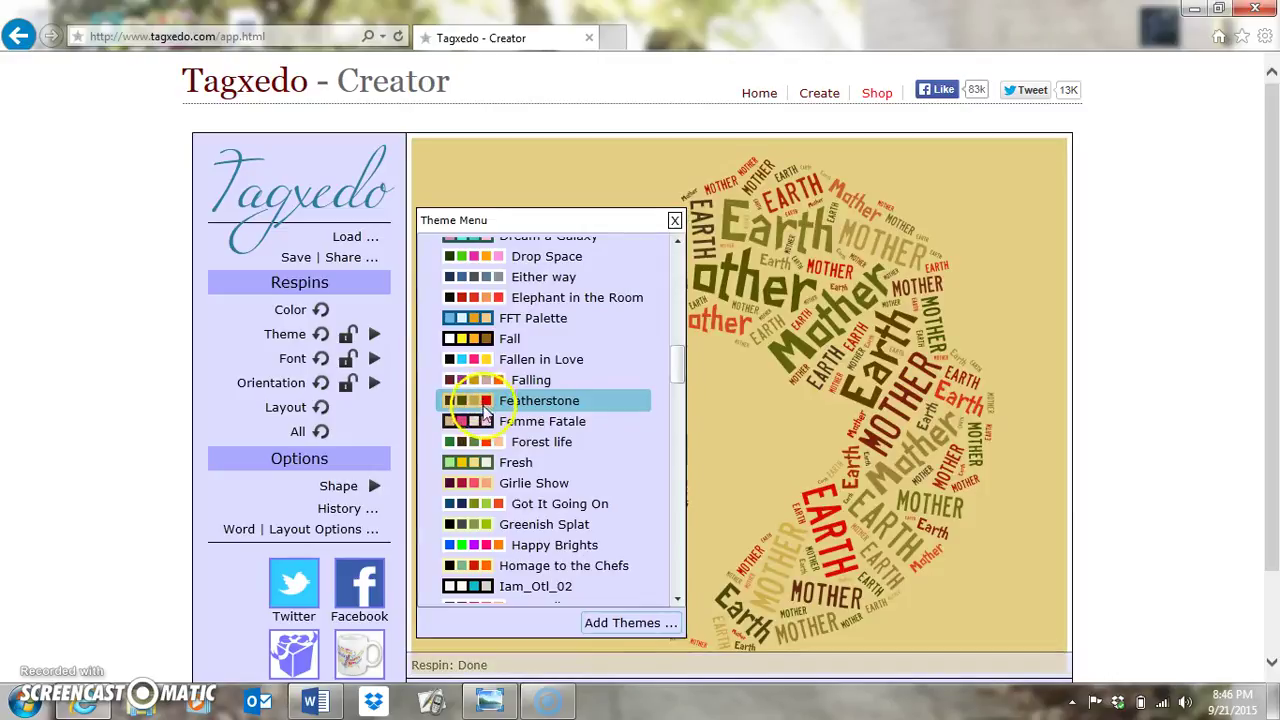
pyautogui.click(605, 278)
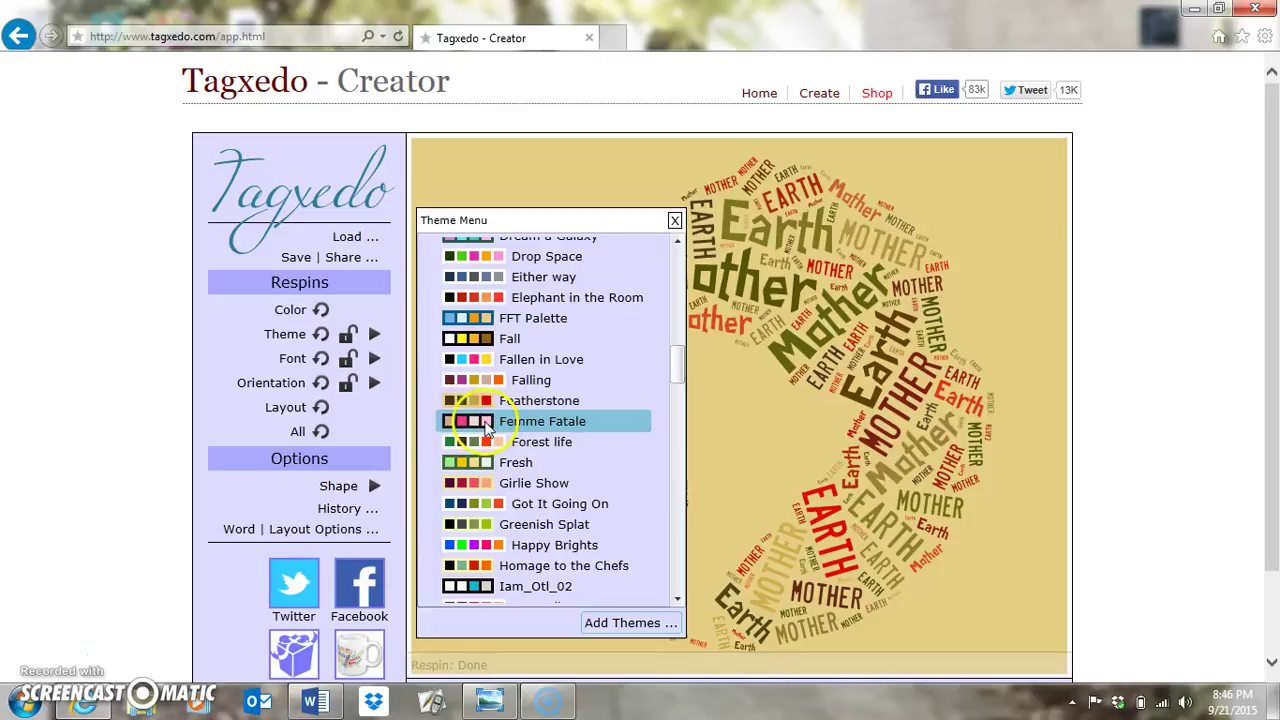
pyautogui.click(675, 221)
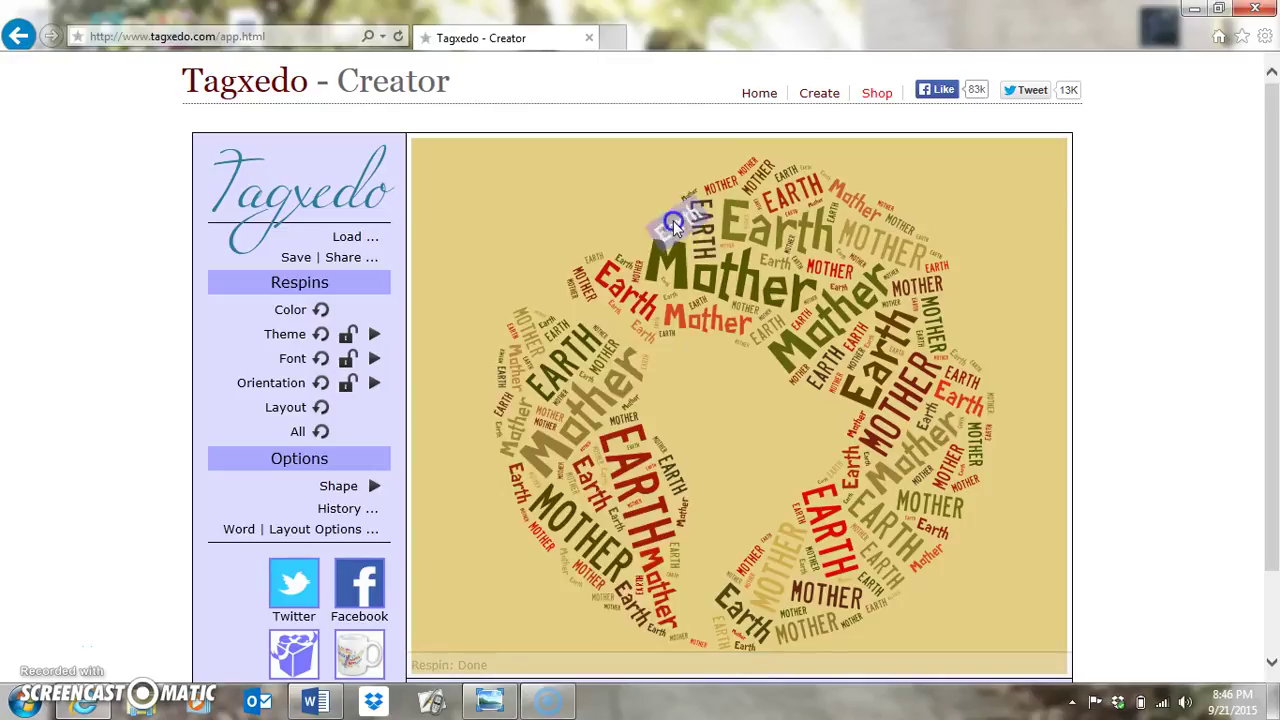
pyautogui.click(319, 360)
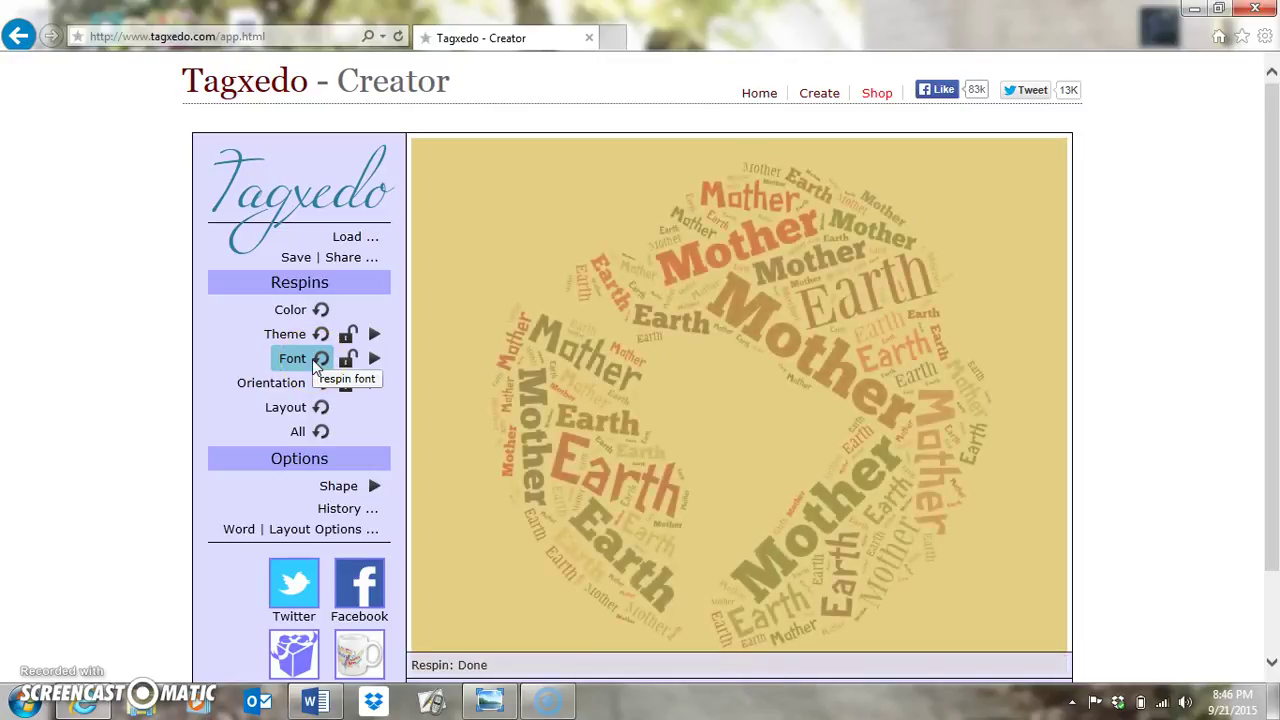
# Step: Browse the font list, then respin the cloud into a new mixed-case typeface
pyautogui.click(373, 360)
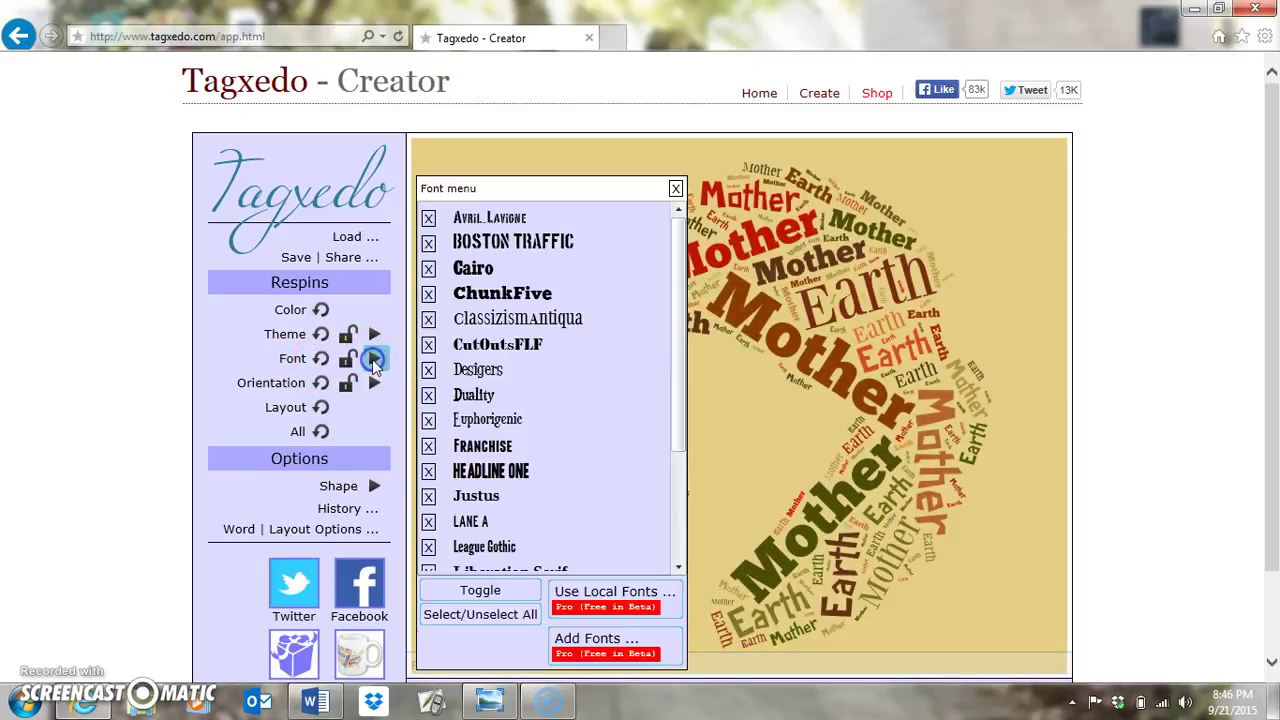
pyautogui.moveTo(673, 360); pyautogui.dragTo(674, 503)
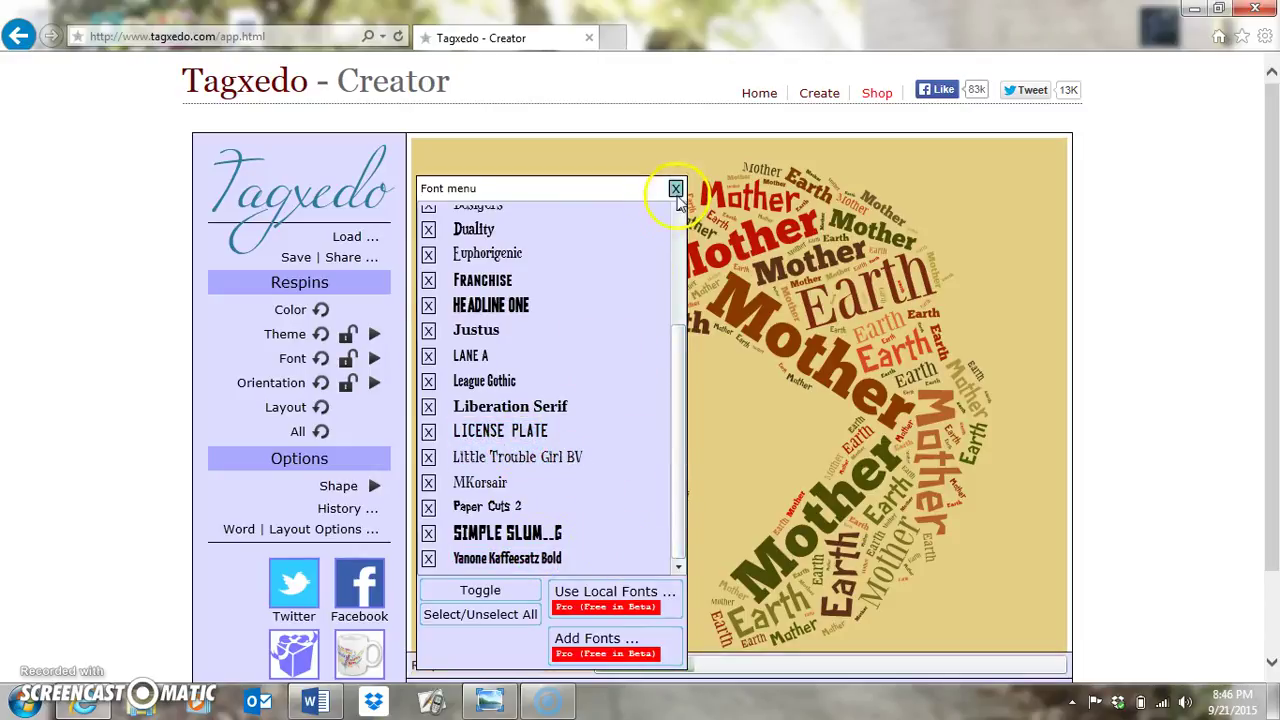
pyautogui.click(676, 188)
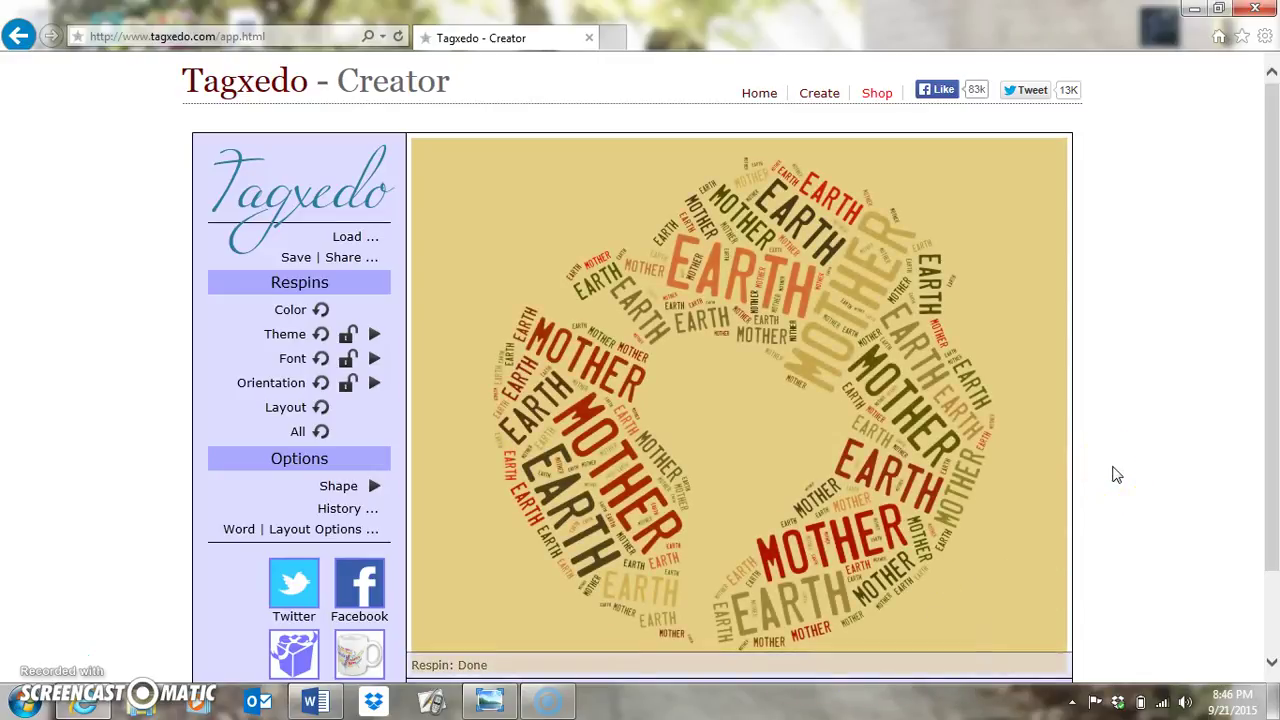
pyautogui.click(320, 360)
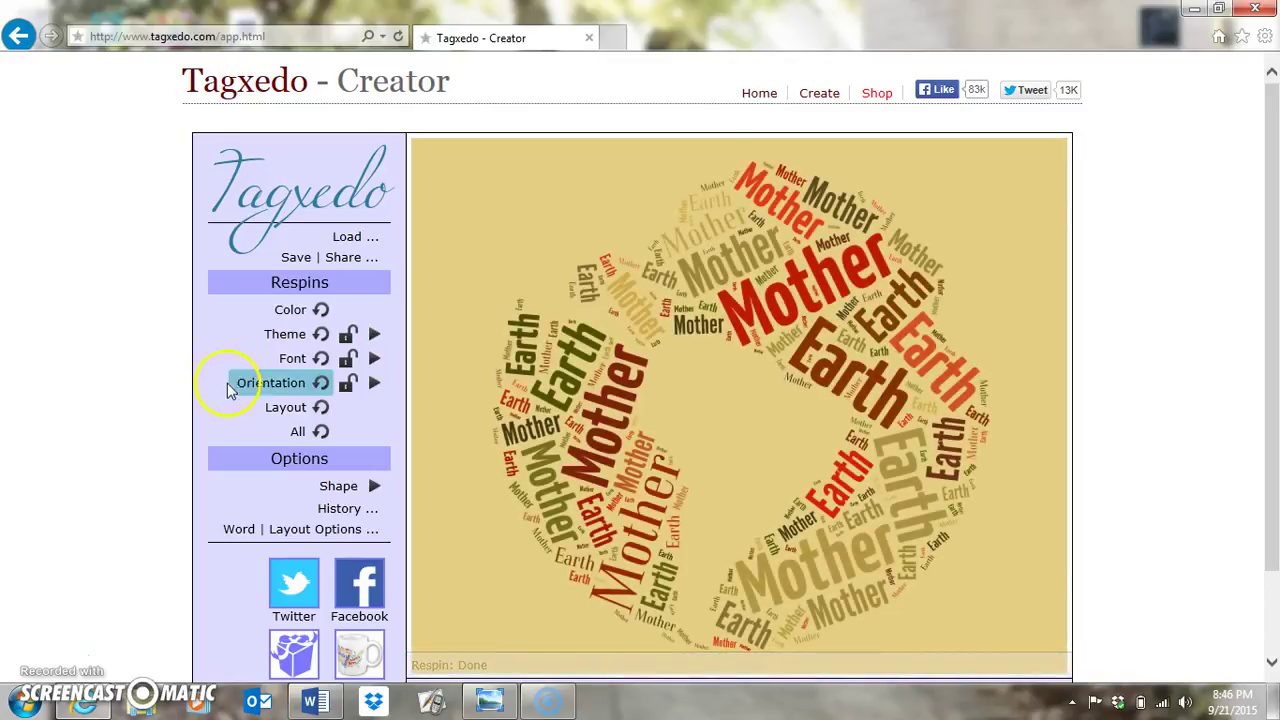
# Step: Set word orientation to H/V (Orthogonal) after trying Any, Horizontal and Vertical
pyautogui.click(306, 388)
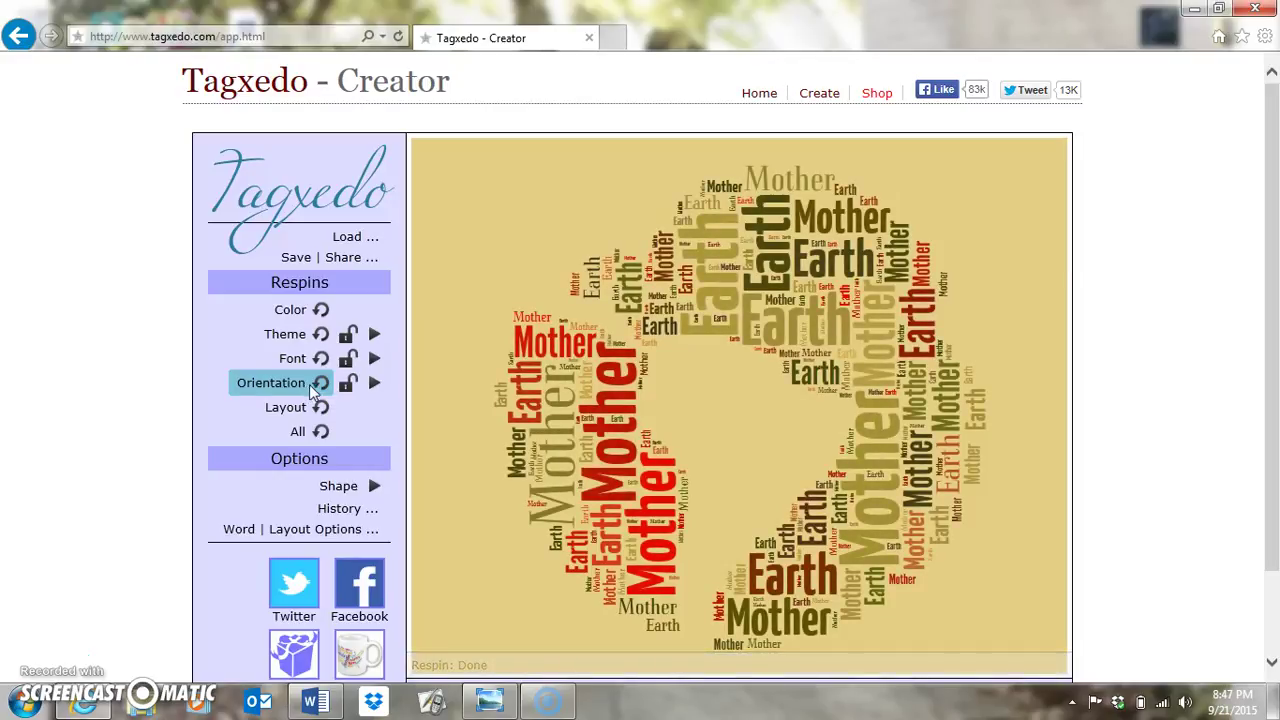
pyautogui.click(374, 383)
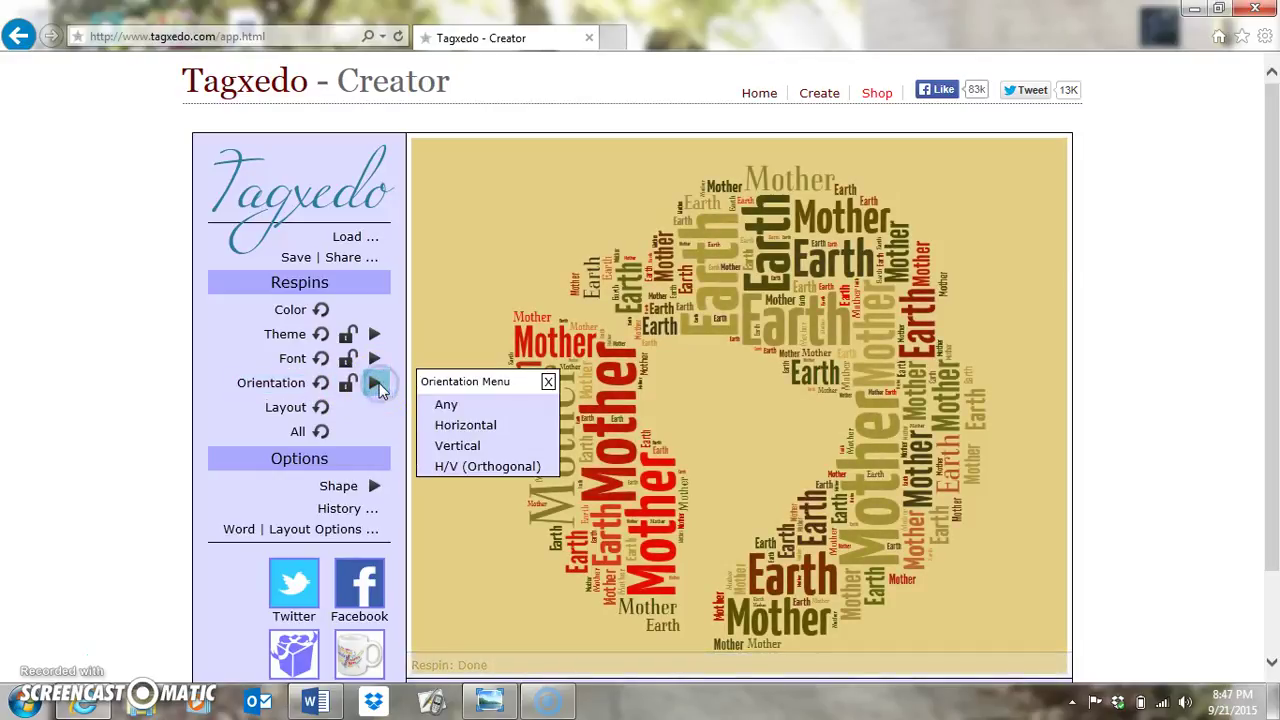
pyautogui.click(452, 406)
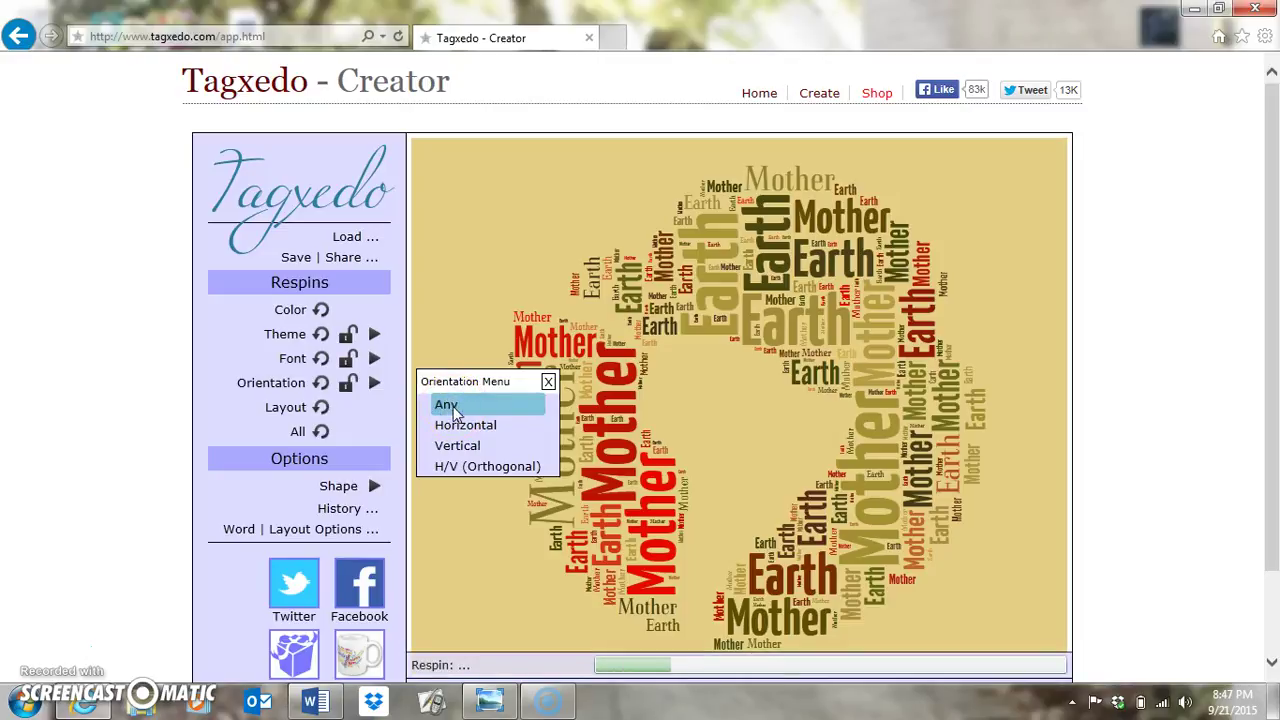
pyautogui.click(458, 428)
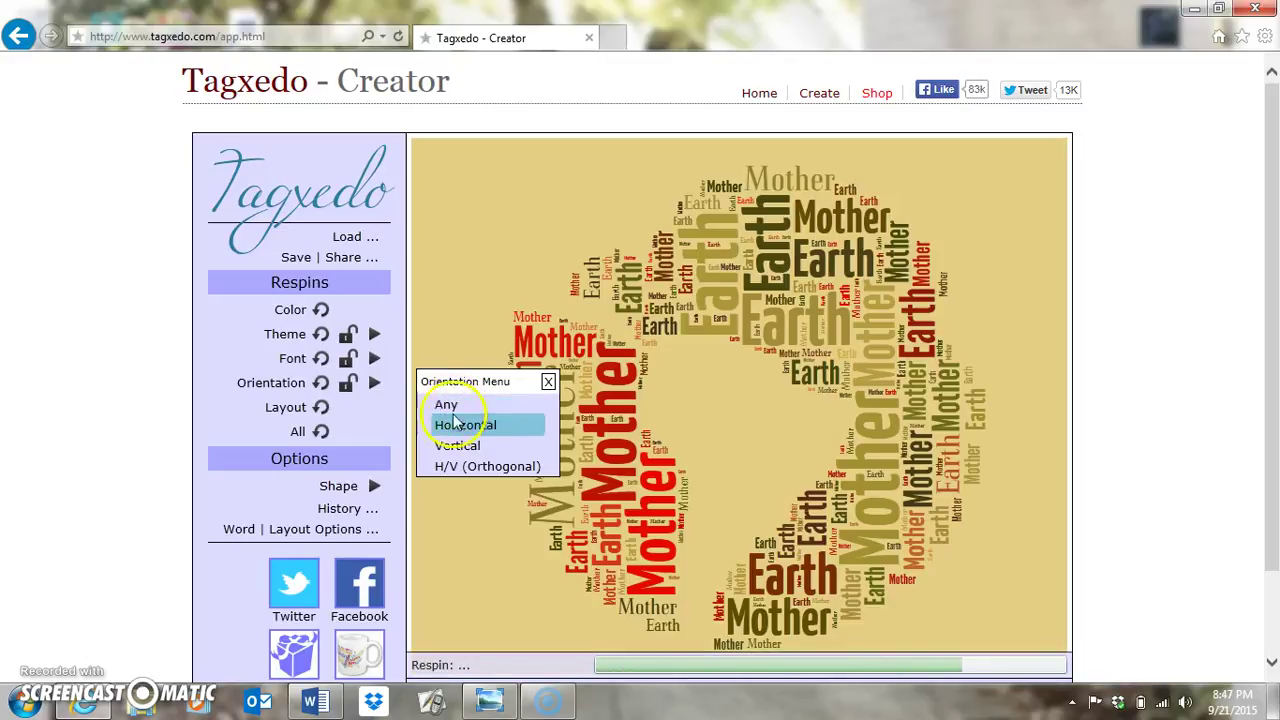
pyautogui.click(458, 428)
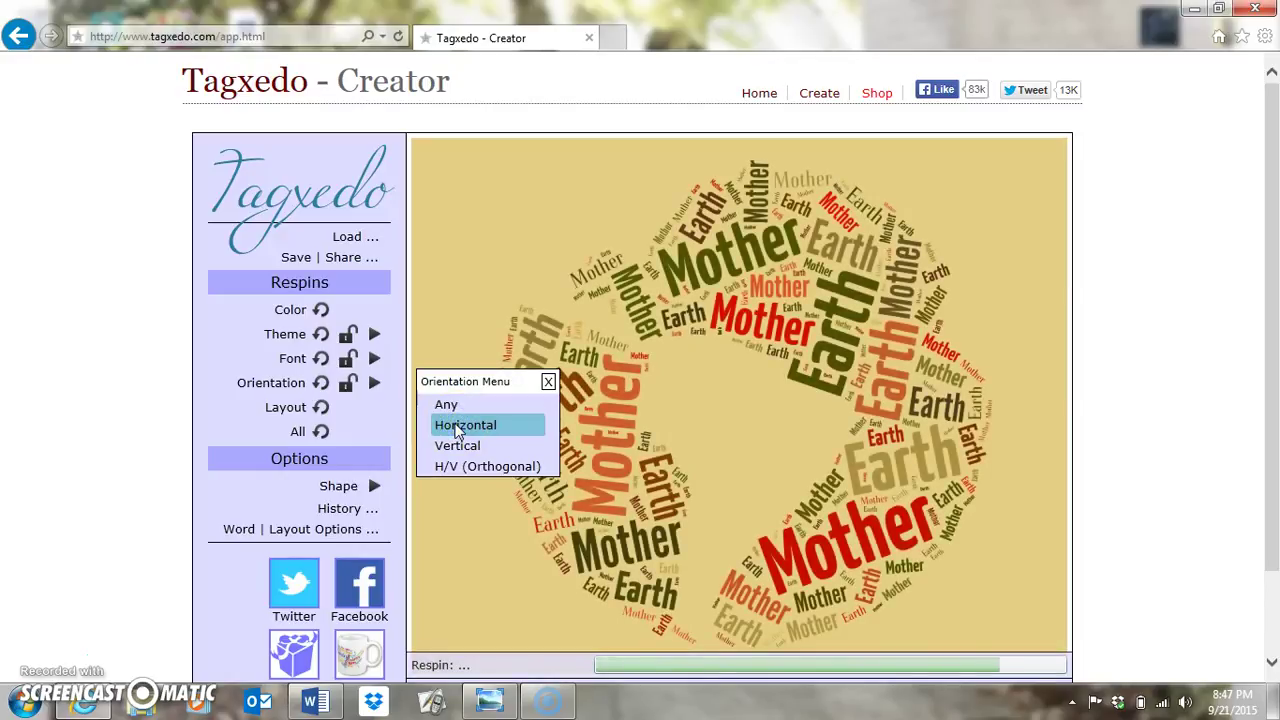
pyautogui.click(457, 447)
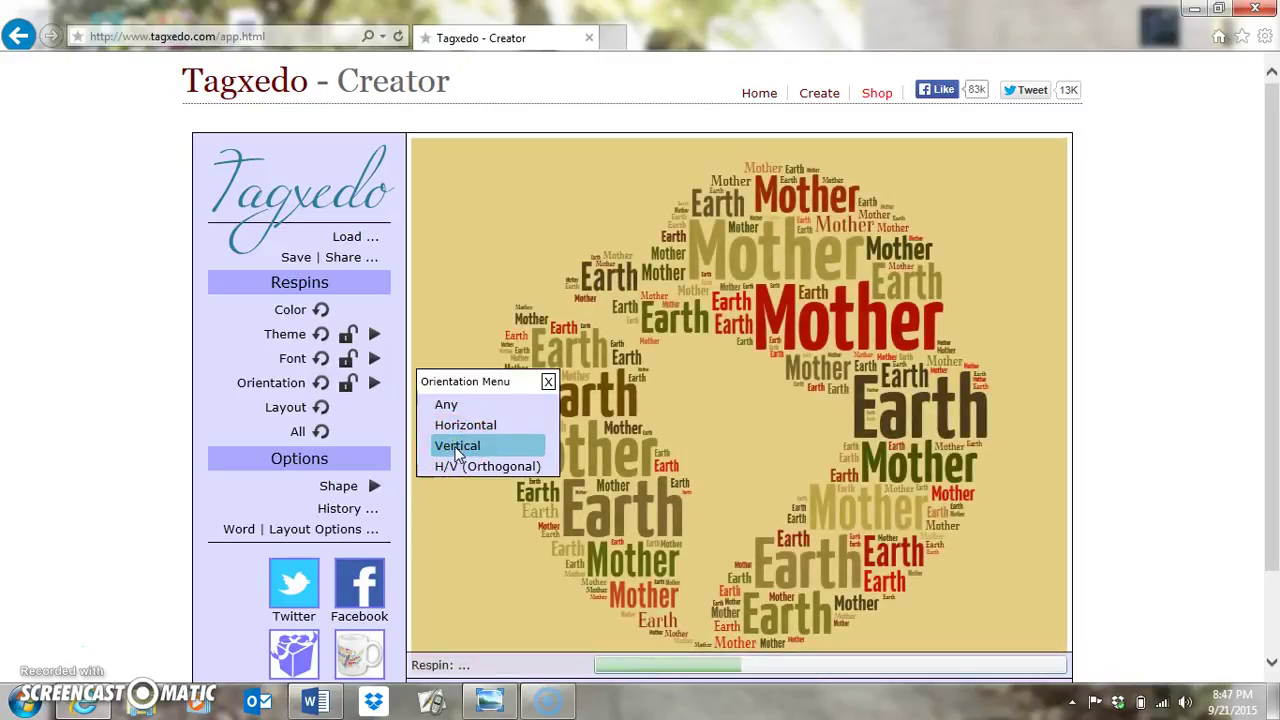
pyautogui.click(457, 468)
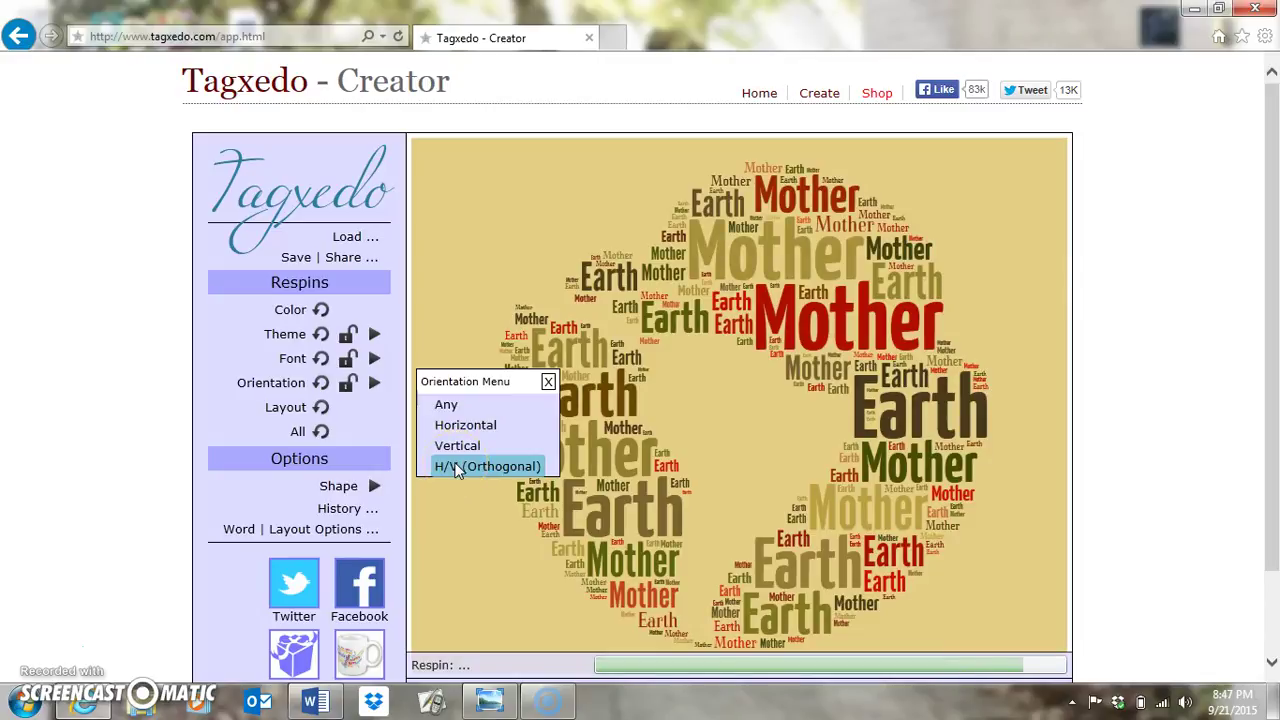
pyautogui.click(456, 468)
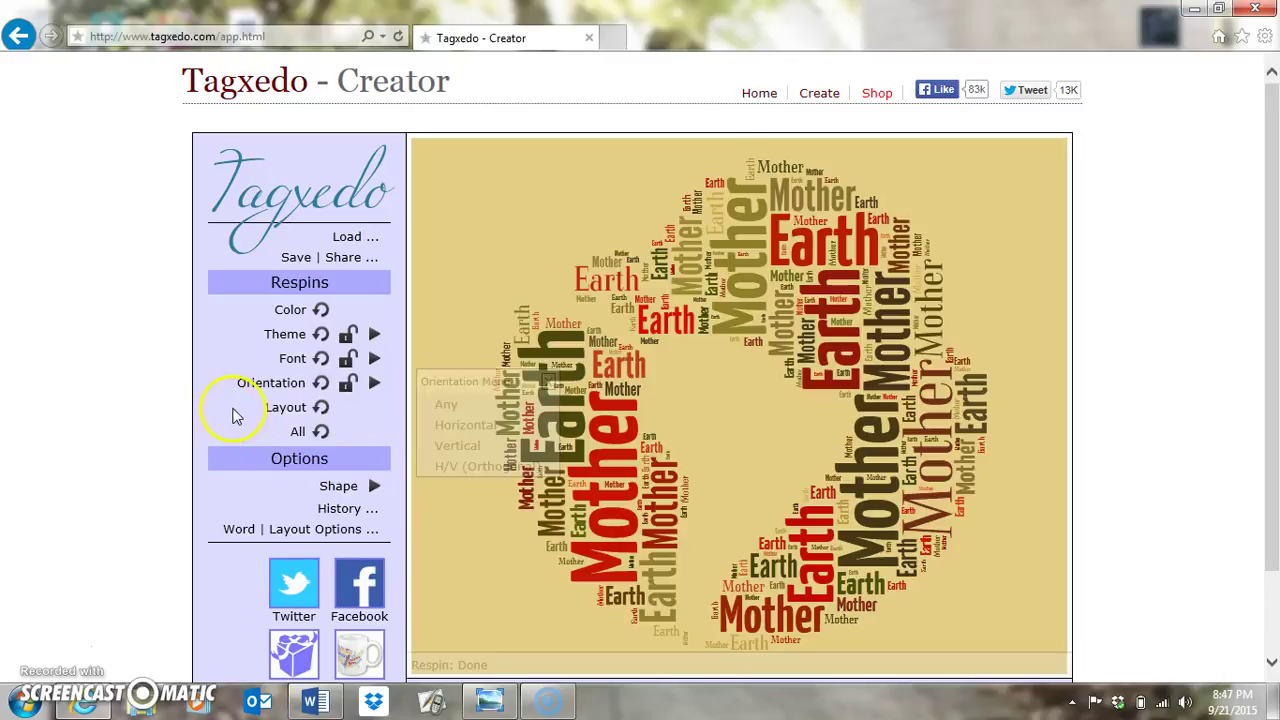
pyautogui.click(548, 381)
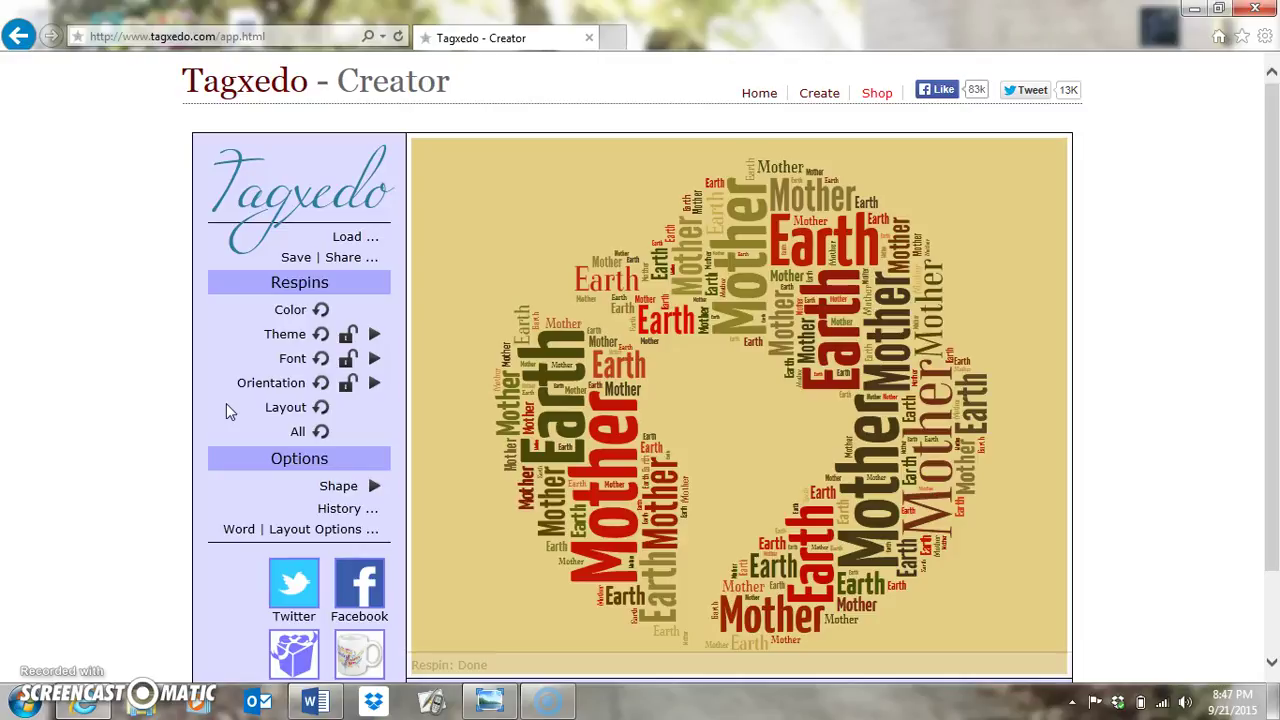
# Step: Respin the layout four times, checking the enlarged Earth and Mother words
pyautogui.click(288, 409)
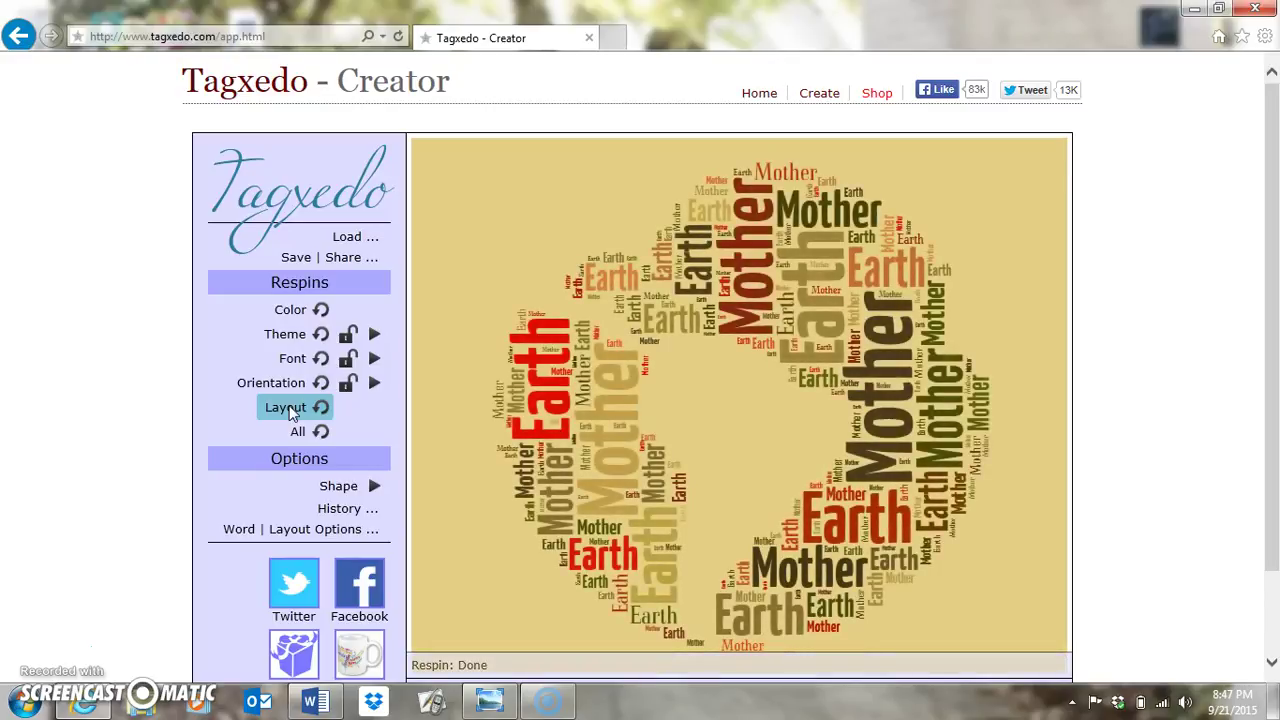
pyautogui.click(289, 411)
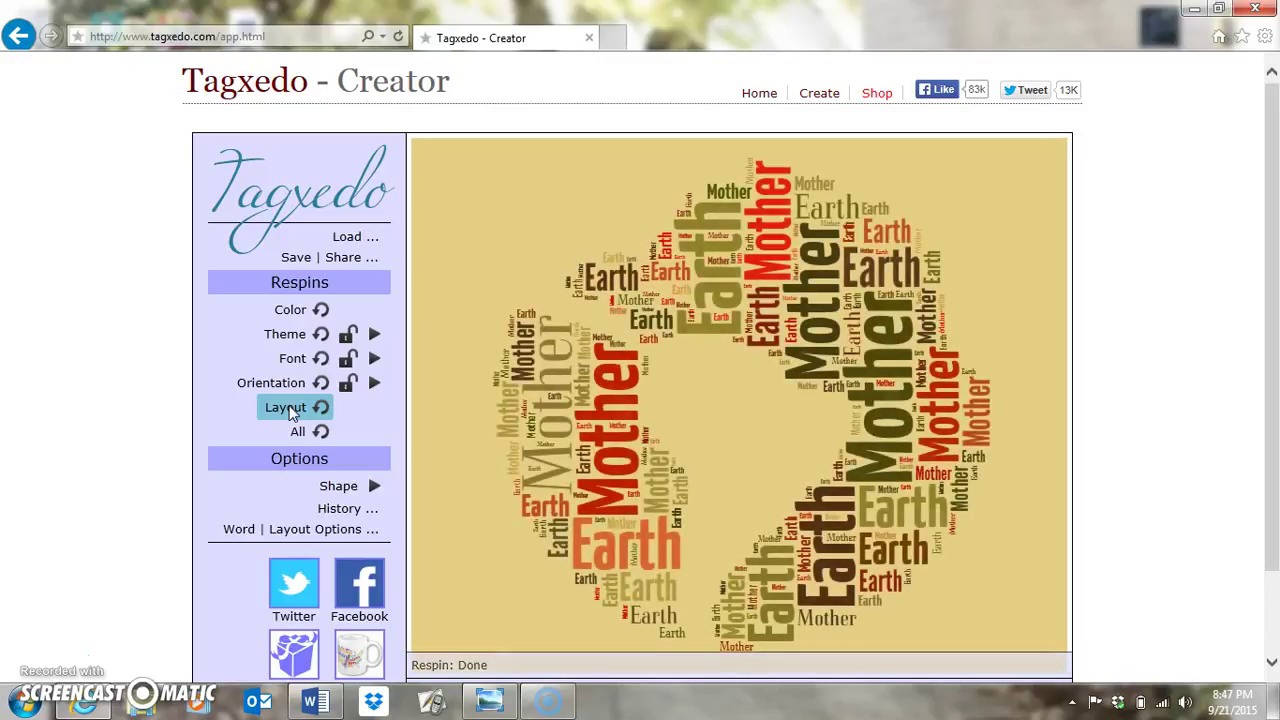
pyautogui.click(716, 337)
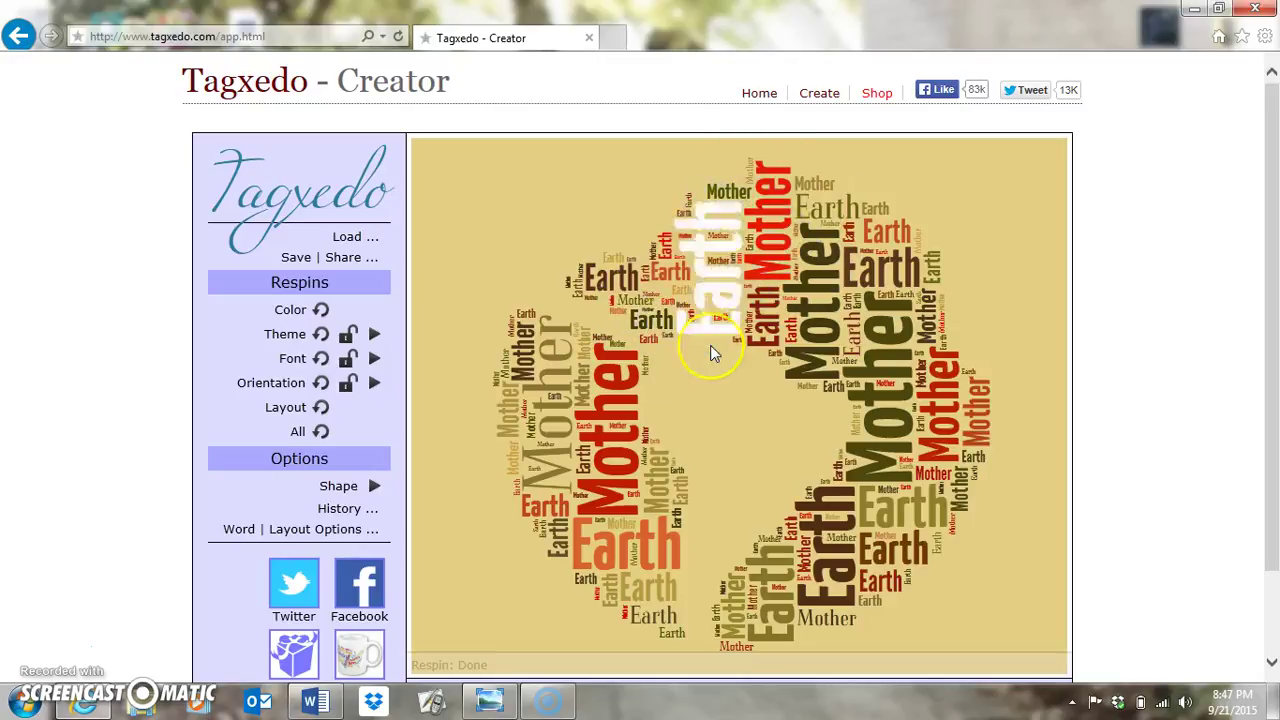
pyautogui.click(289, 412)
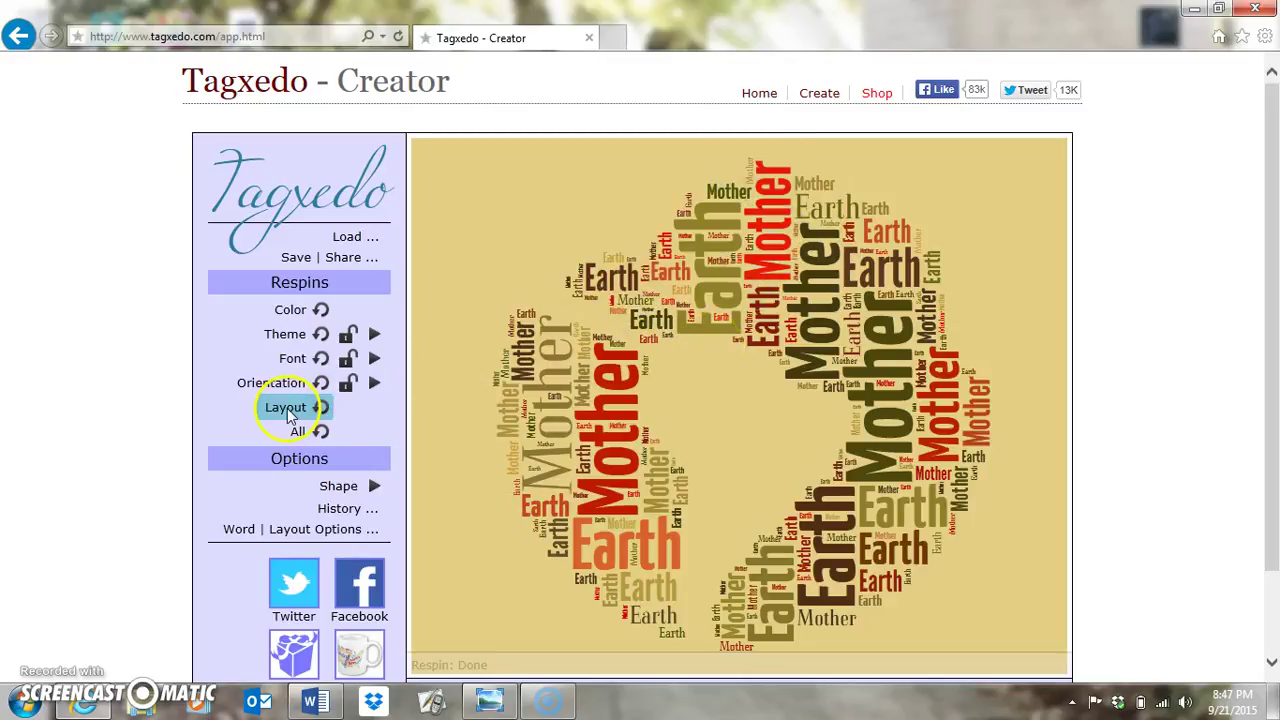
pyautogui.click(289, 412)
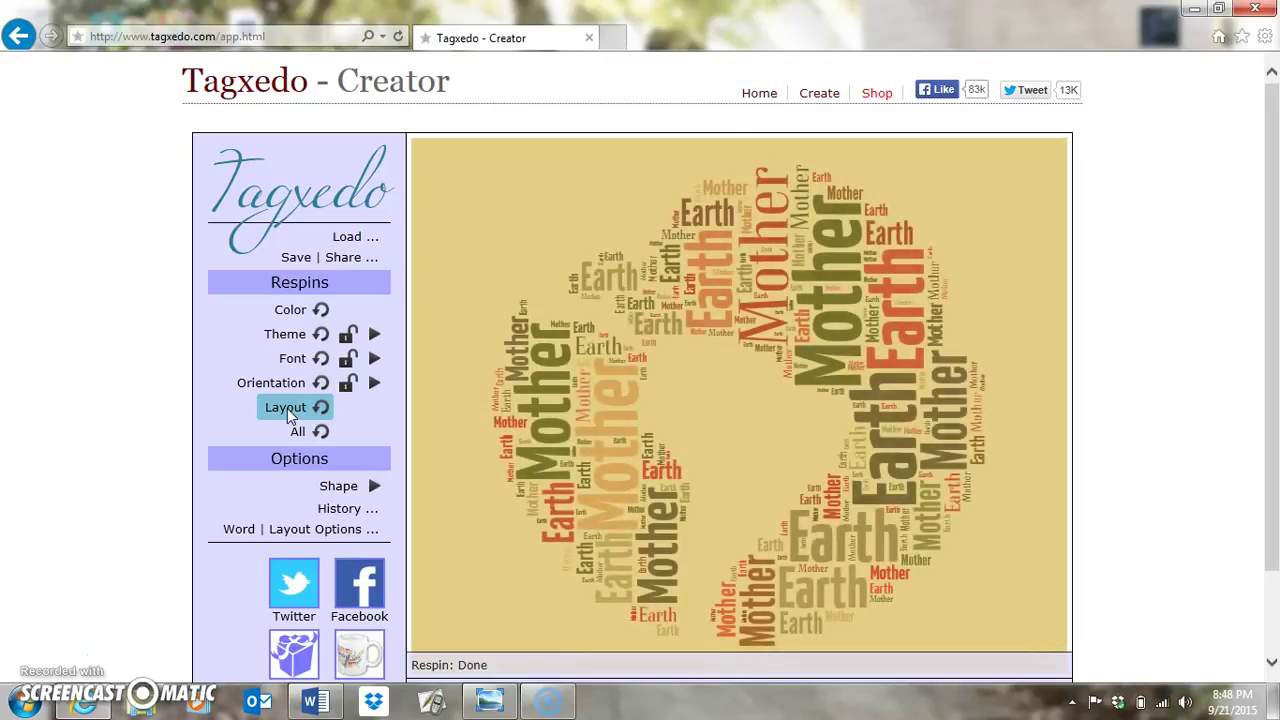
pyautogui.click(678, 405)
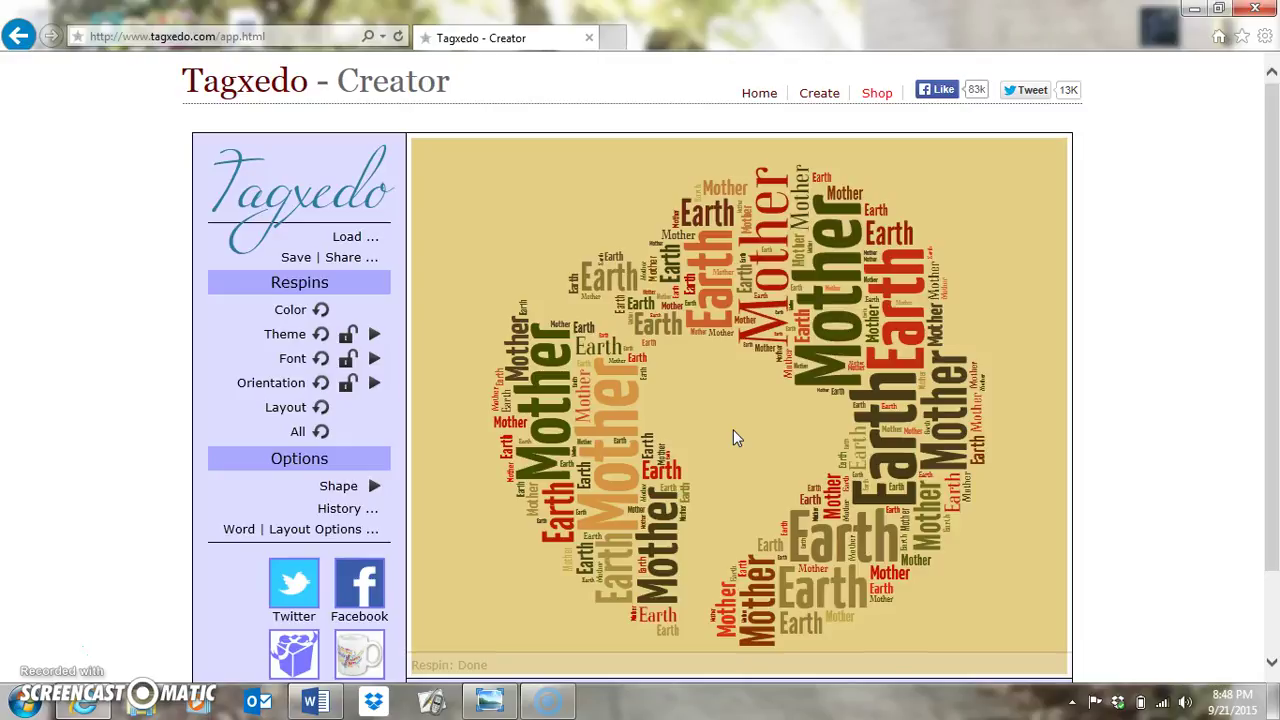
# Step: Respin all styles twice for green, teal and black words on pale green, then switch to the MLK Word document
pyautogui.click(295, 433)
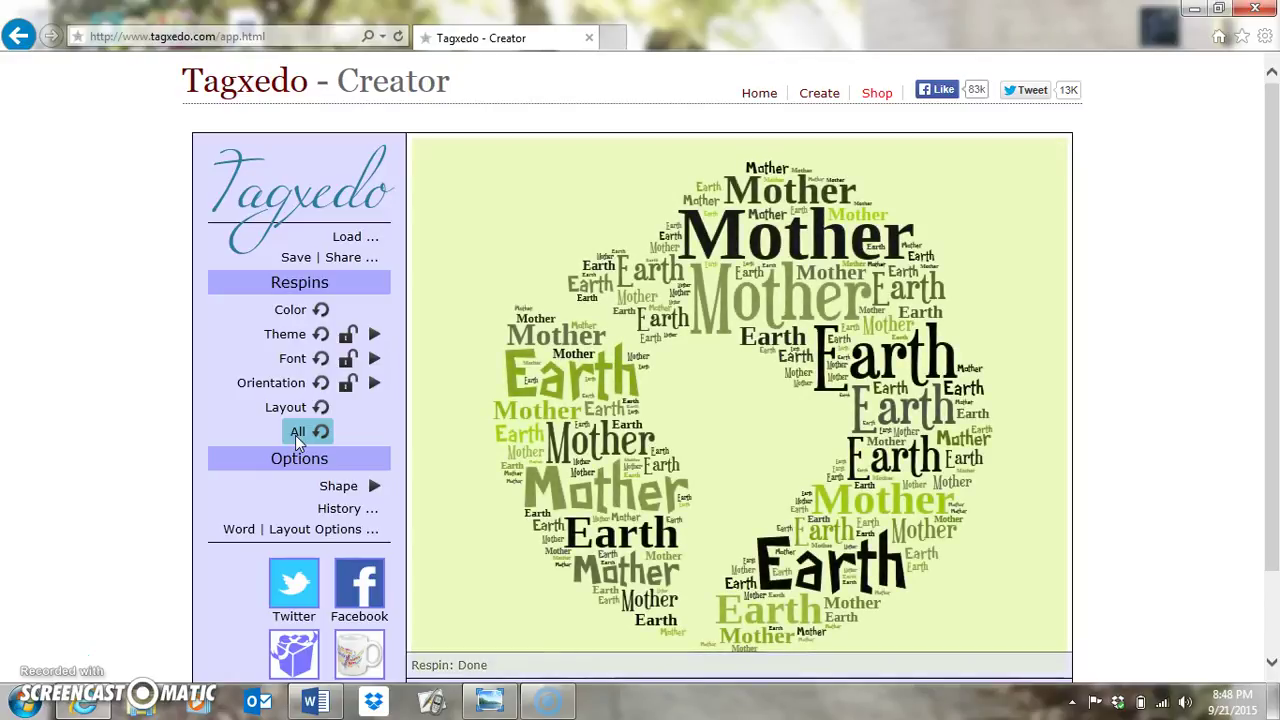
pyautogui.click(295, 435)
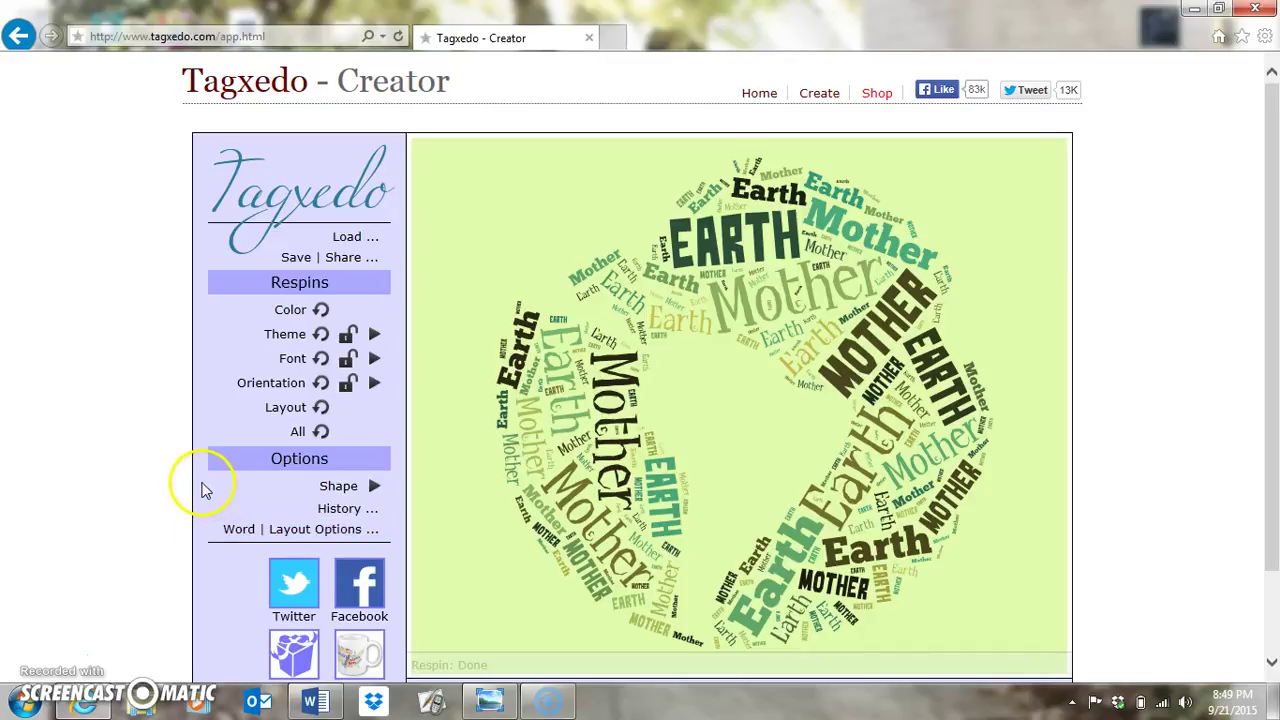
pyautogui.click(310, 701)
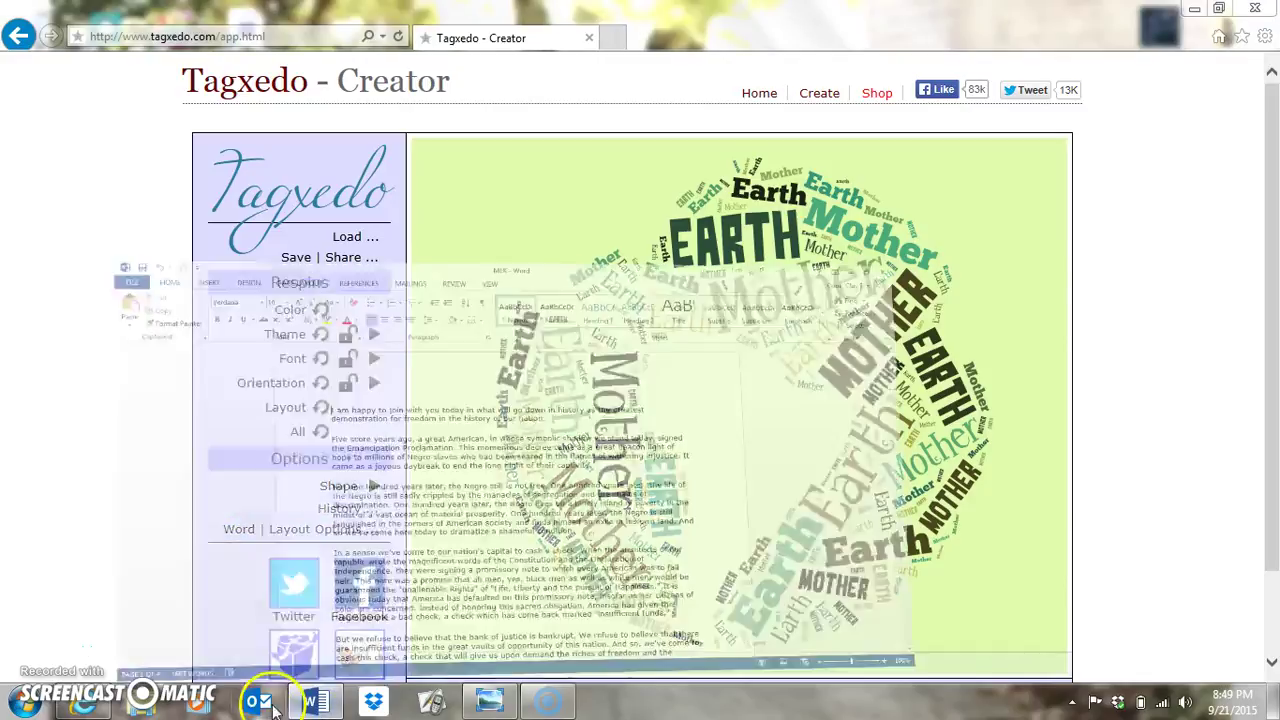
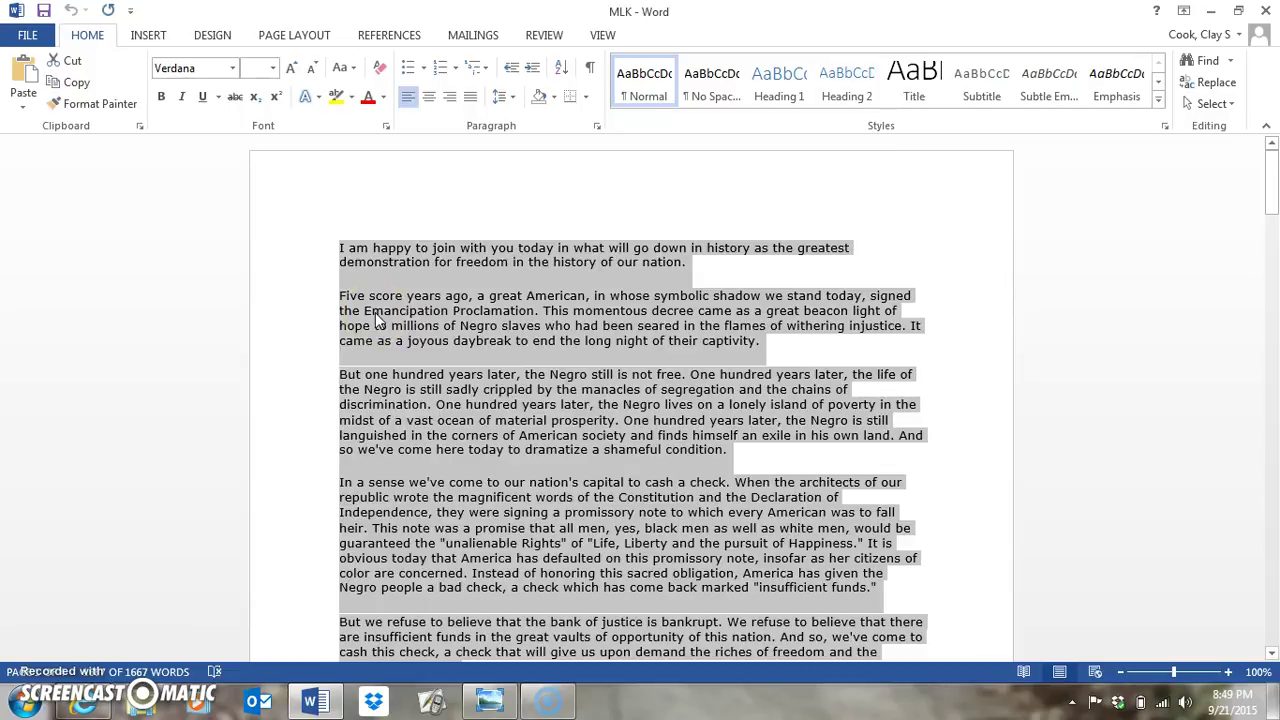
# Step: Minimize the MLK speech document in Word and bring up Tagxedo's Load Menu
pyautogui.click(1213, 16)
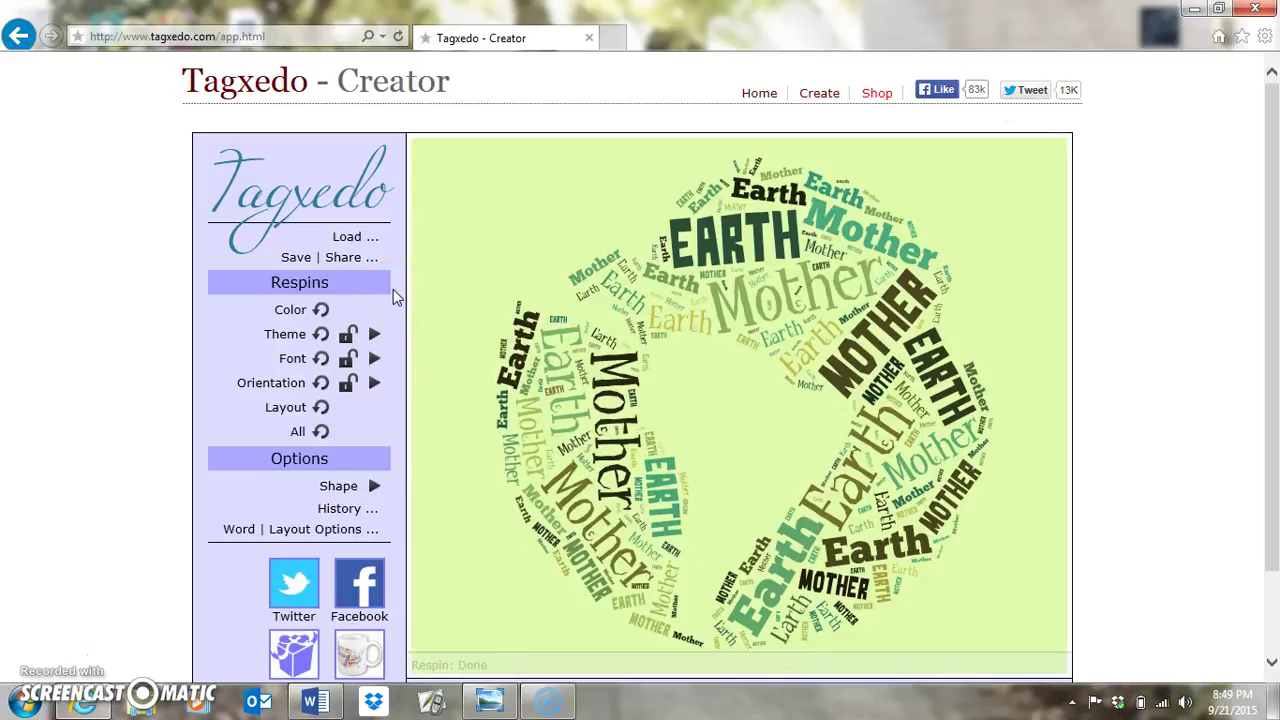
pyautogui.click(366, 240)
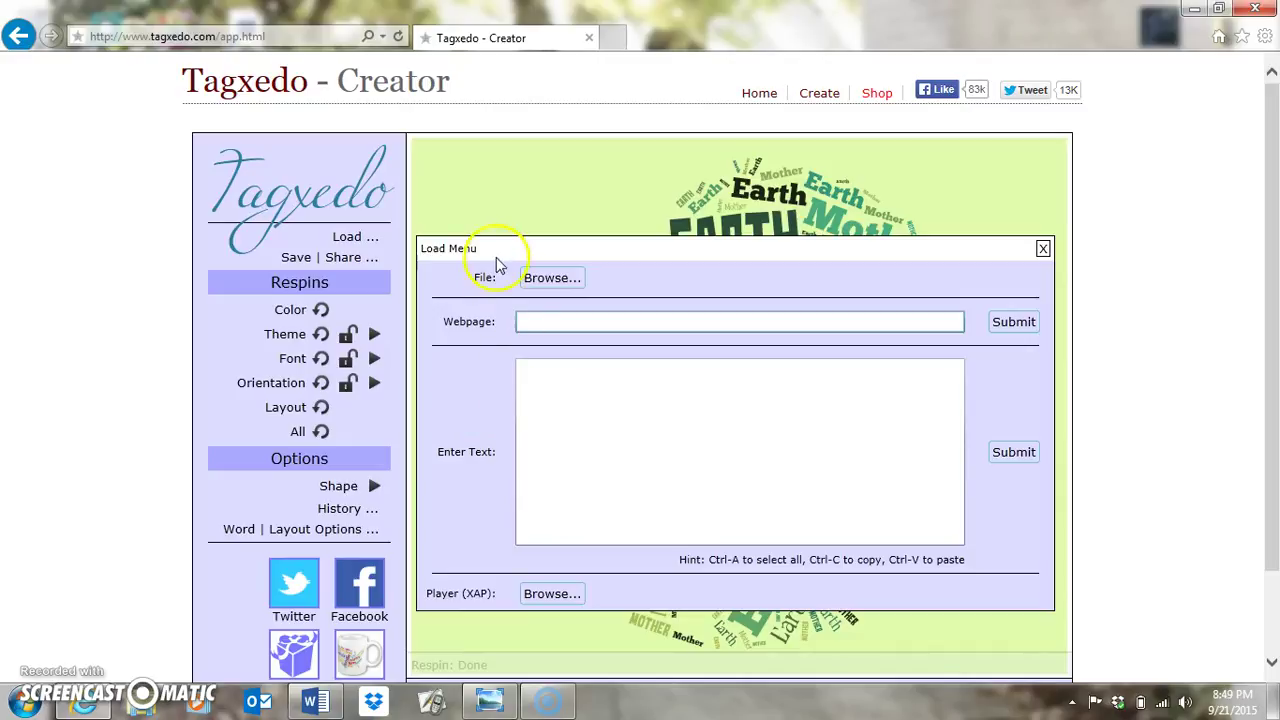
# Step: Paste the full MLK speech into Tagxedo's Enter Text box with Ctrl+V
pyautogui.click(564, 421)
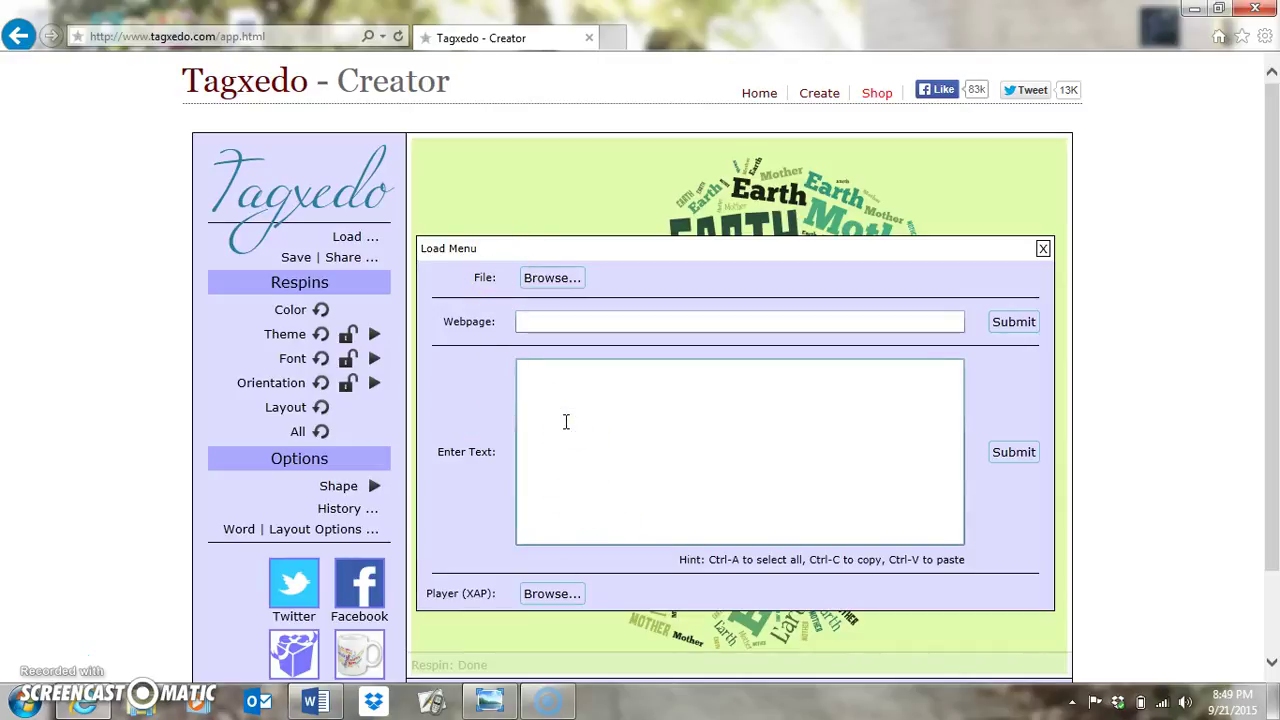
pyautogui.rightClick(619, 424)
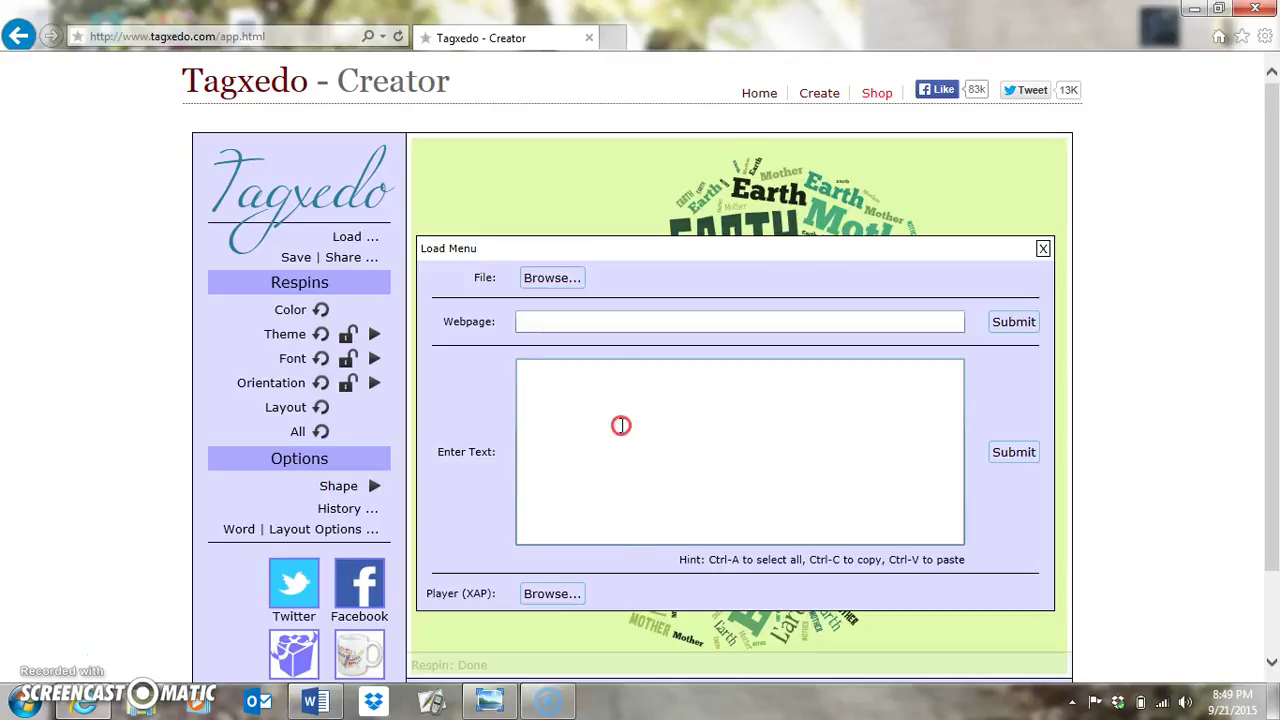
pyautogui.click(548, 270)
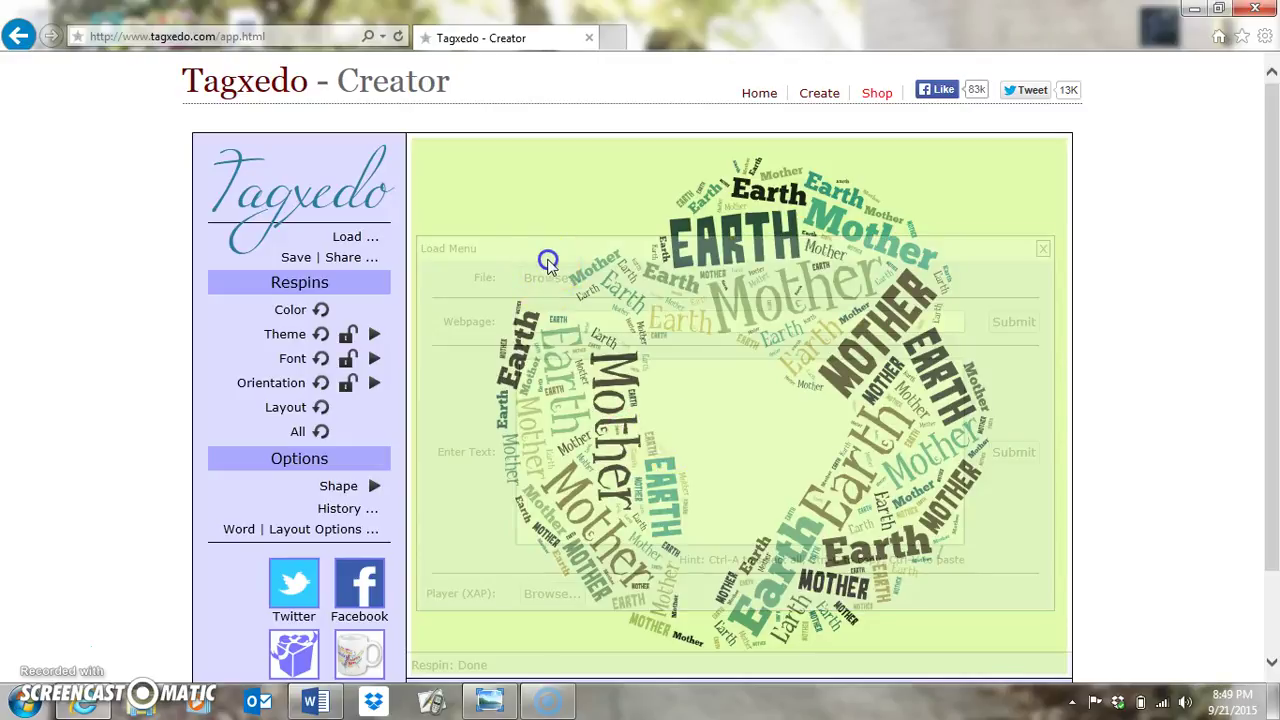
pyautogui.click(563, 438)
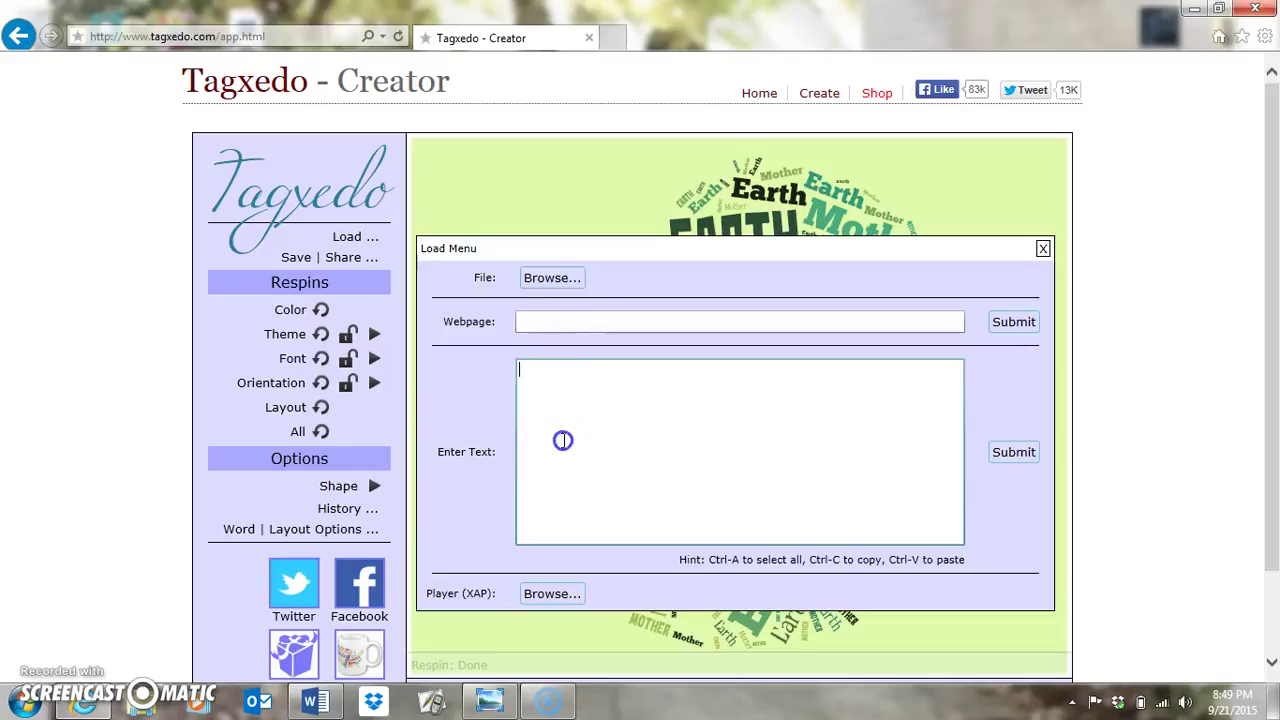
pyautogui.hotkey('ctrl', 'v')
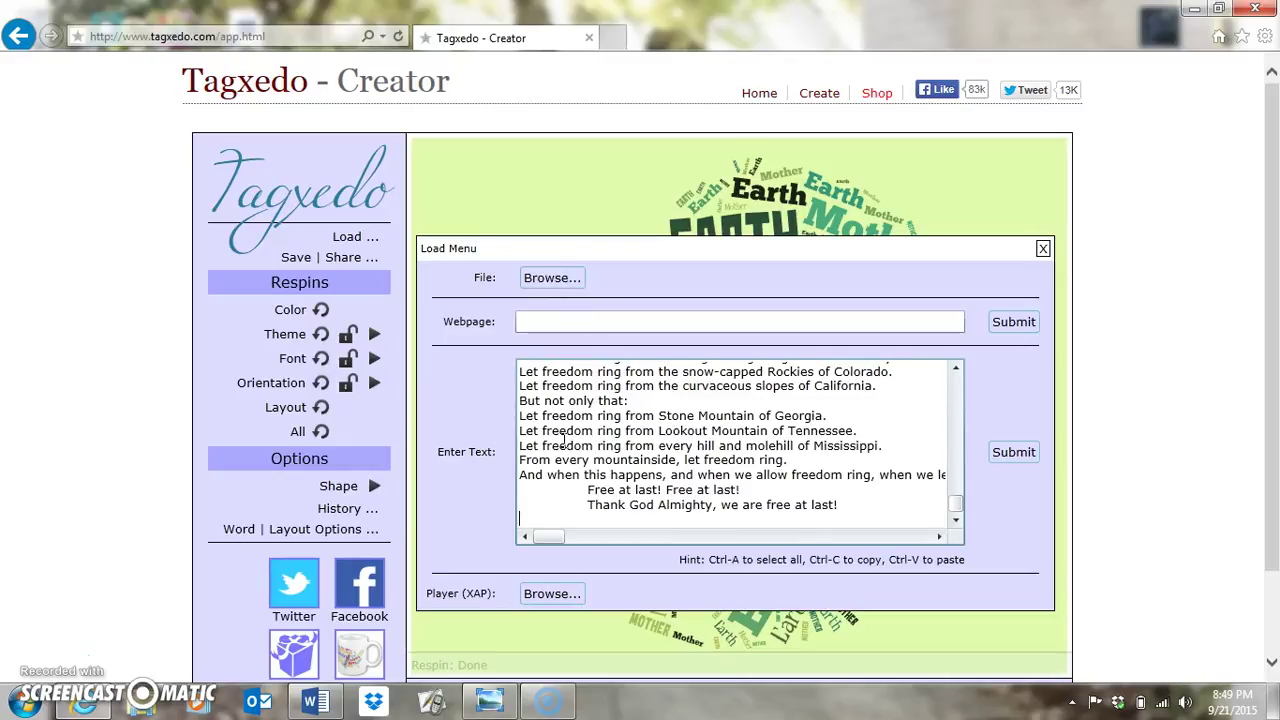
# Step: Check the pasted speech, submit it and close the Load Menu so the cloud rebuilds
pyautogui.click(957, 510)
pyautogui.moveTo(957, 510); pyautogui.dragTo(958, 383)
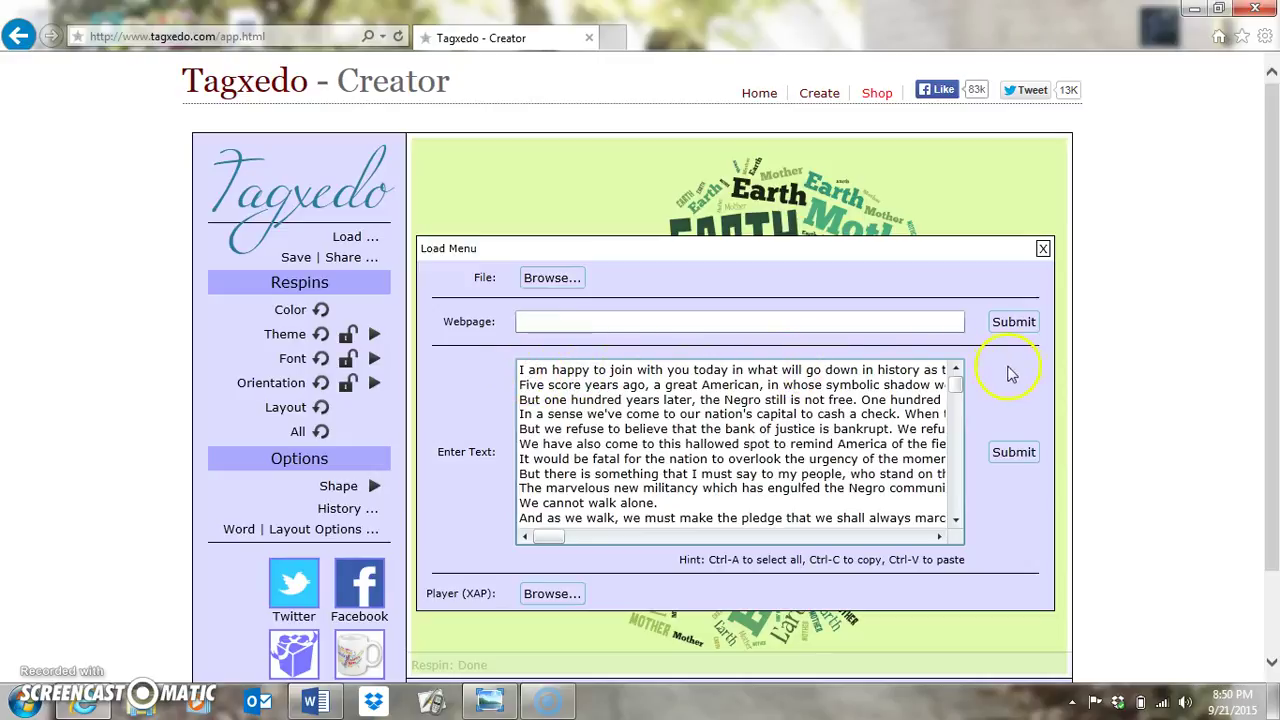
pyautogui.click(588, 537)
pyautogui.moveTo(588, 537); pyautogui.dragTo(545, 540)
pyautogui.click(646, 546)
pyautogui.click(1007, 458)
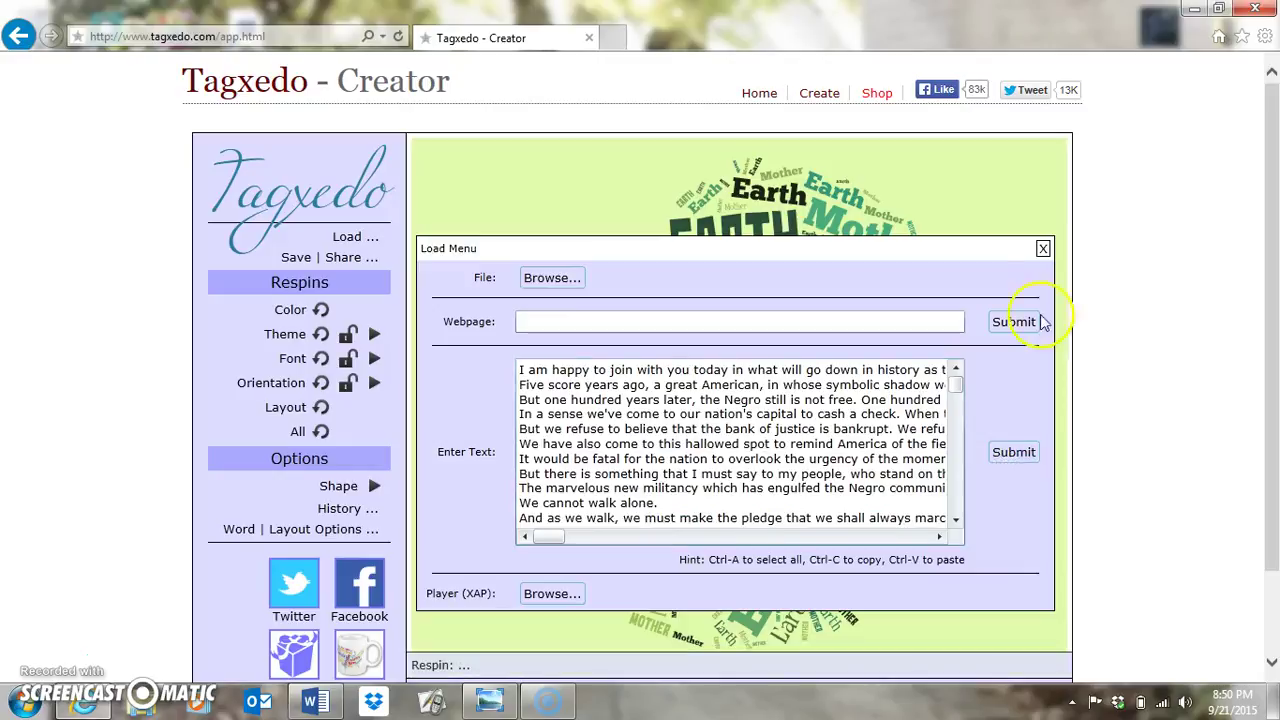
pyautogui.click(1042, 250)
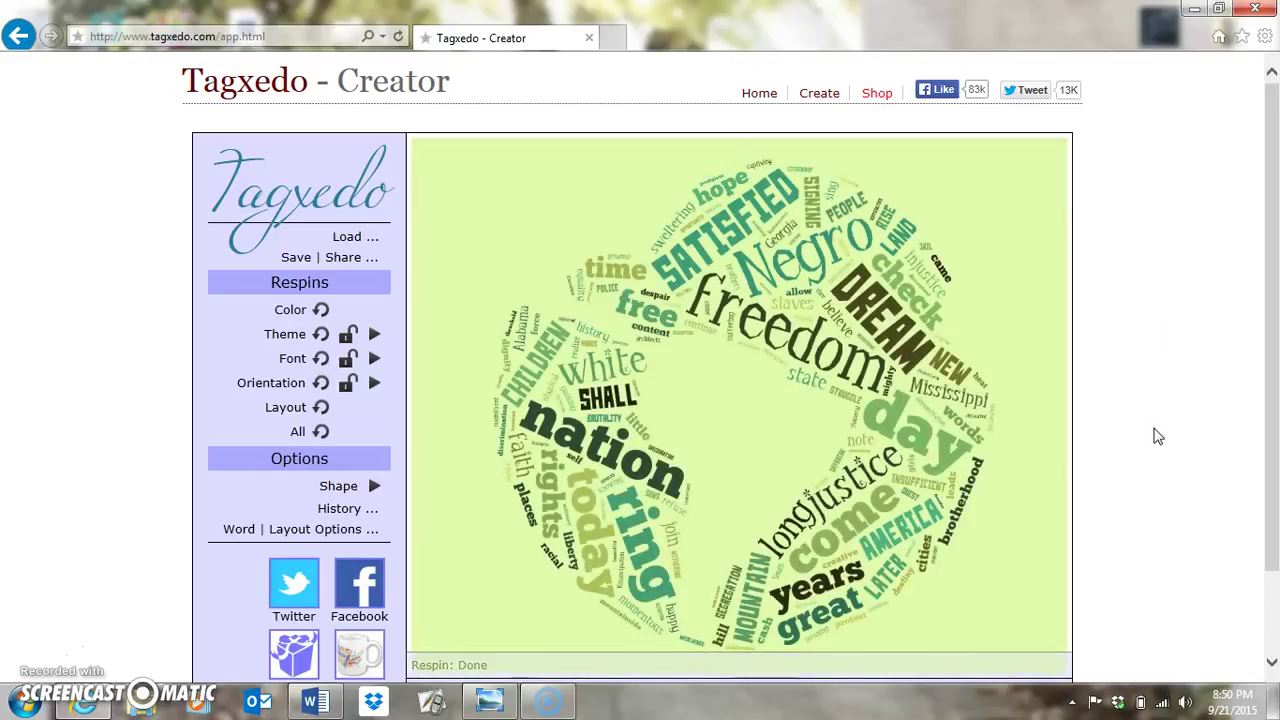
# Step: Pick the Heart tile in the Shape gallery so the MLK speech cloud becomes heart-shaped
pyautogui.moveTo(1006, 423); pyautogui.dragTo(757, 295)
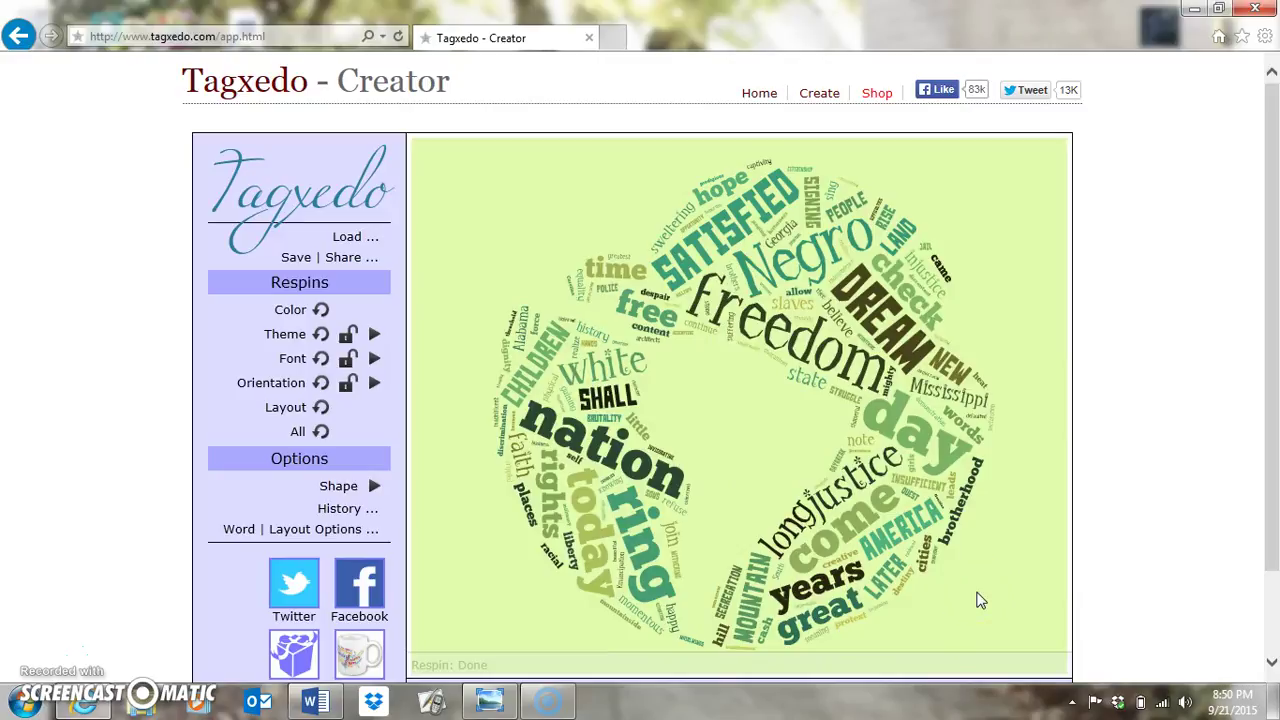
pyautogui.moveTo(980, 600); pyautogui.dragTo(511, 593)
pyautogui.click(376, 487)
pyautogui.click(457, 443)
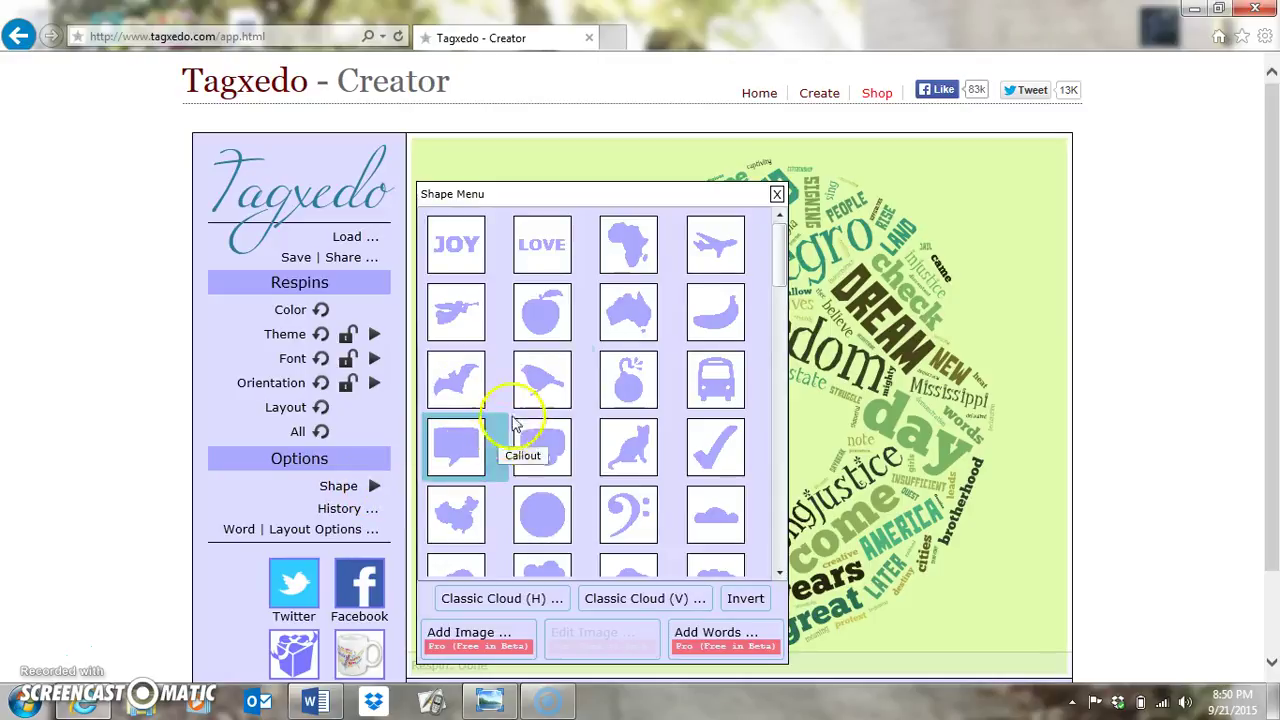
pyautogui.click(779, 262)
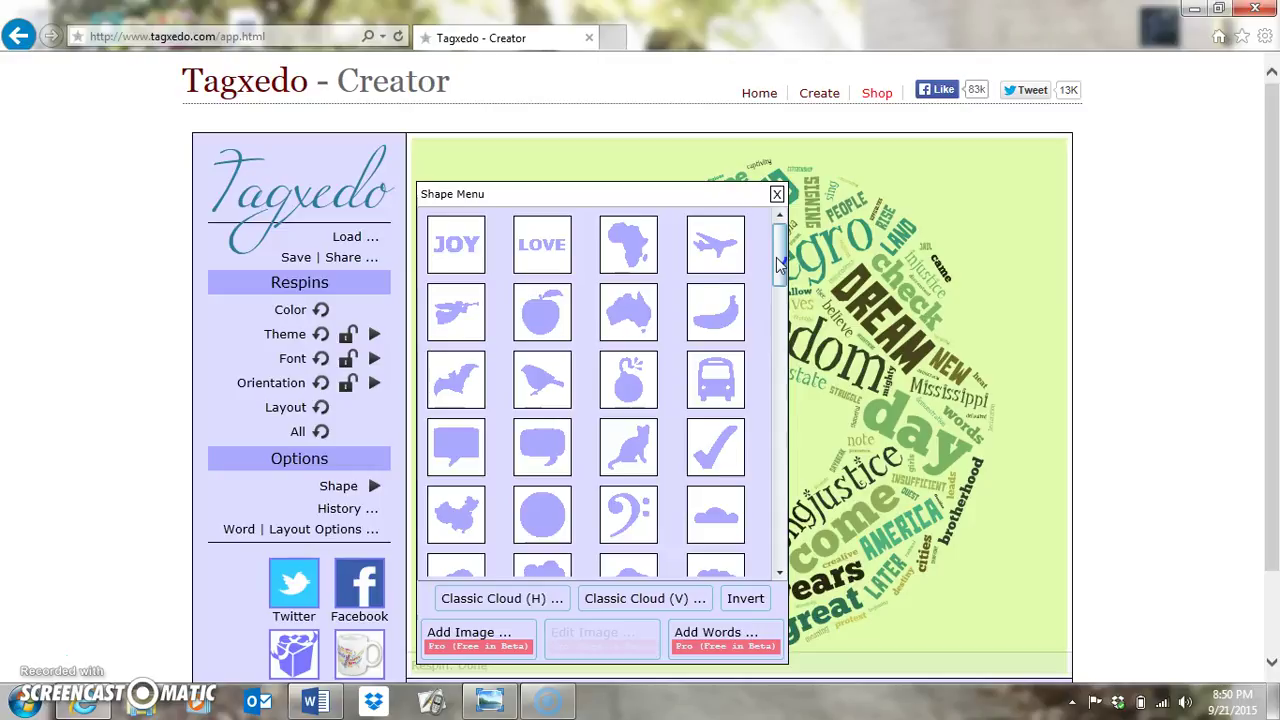
pyautogui.moveTo(779, 263); pyautogui.dragTo(791, 374)
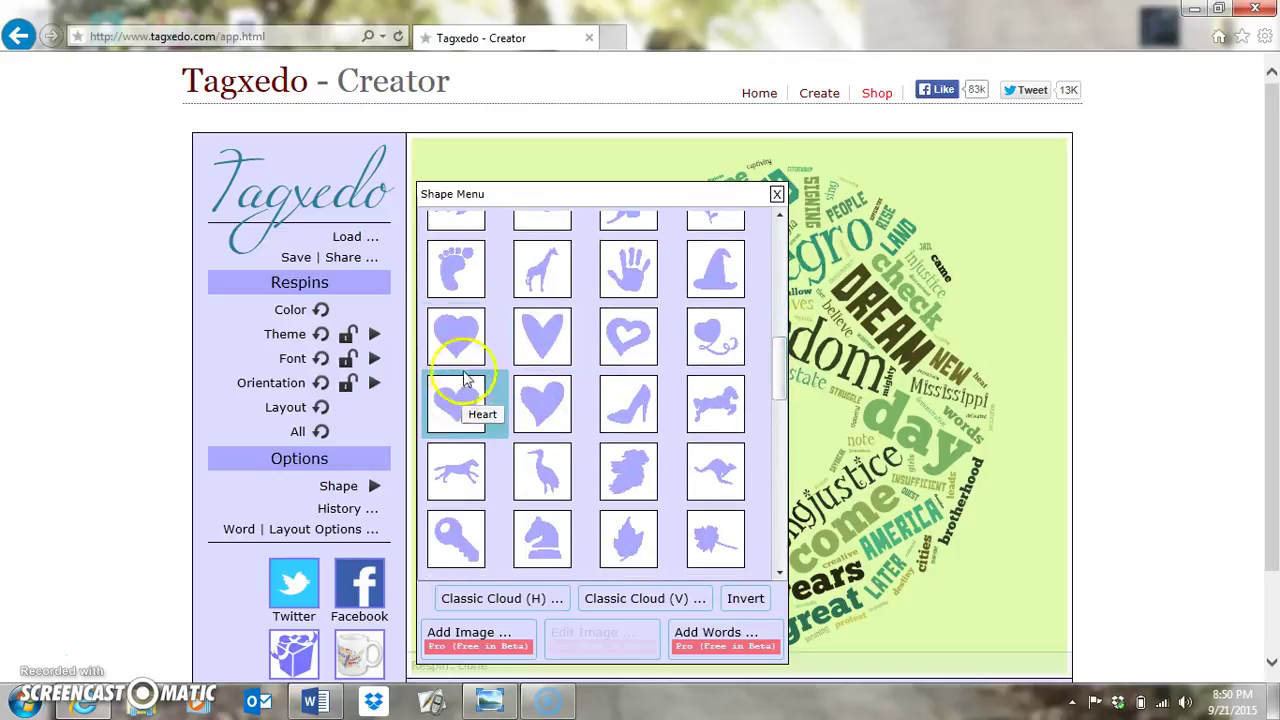
pyautogui.click(563, 415)
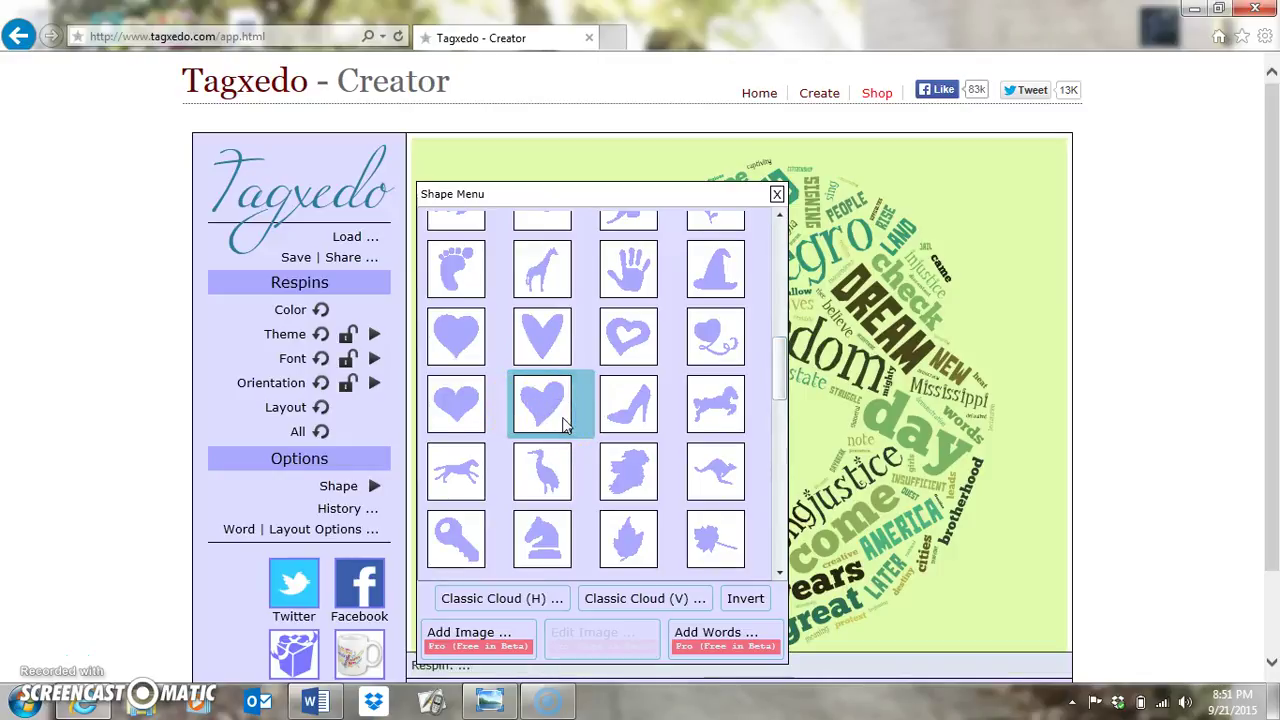
pyautogui.click(778, 196)
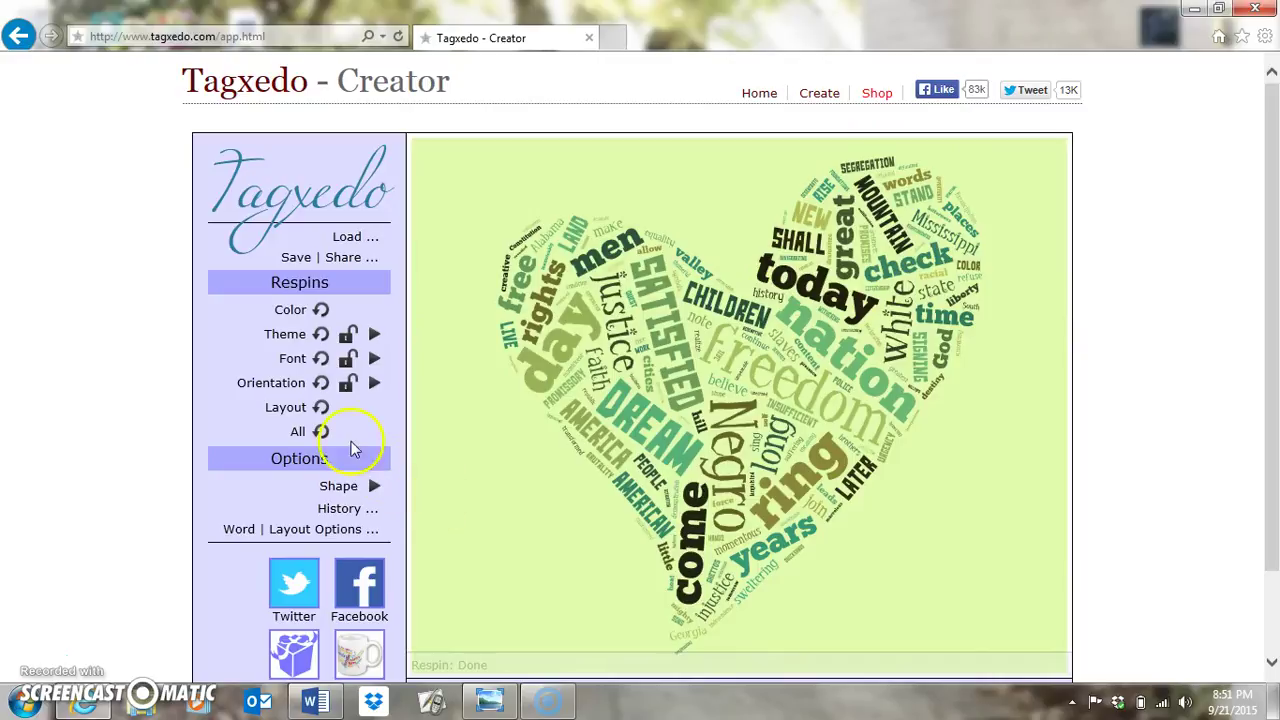
pyautogui.click(320, 431)
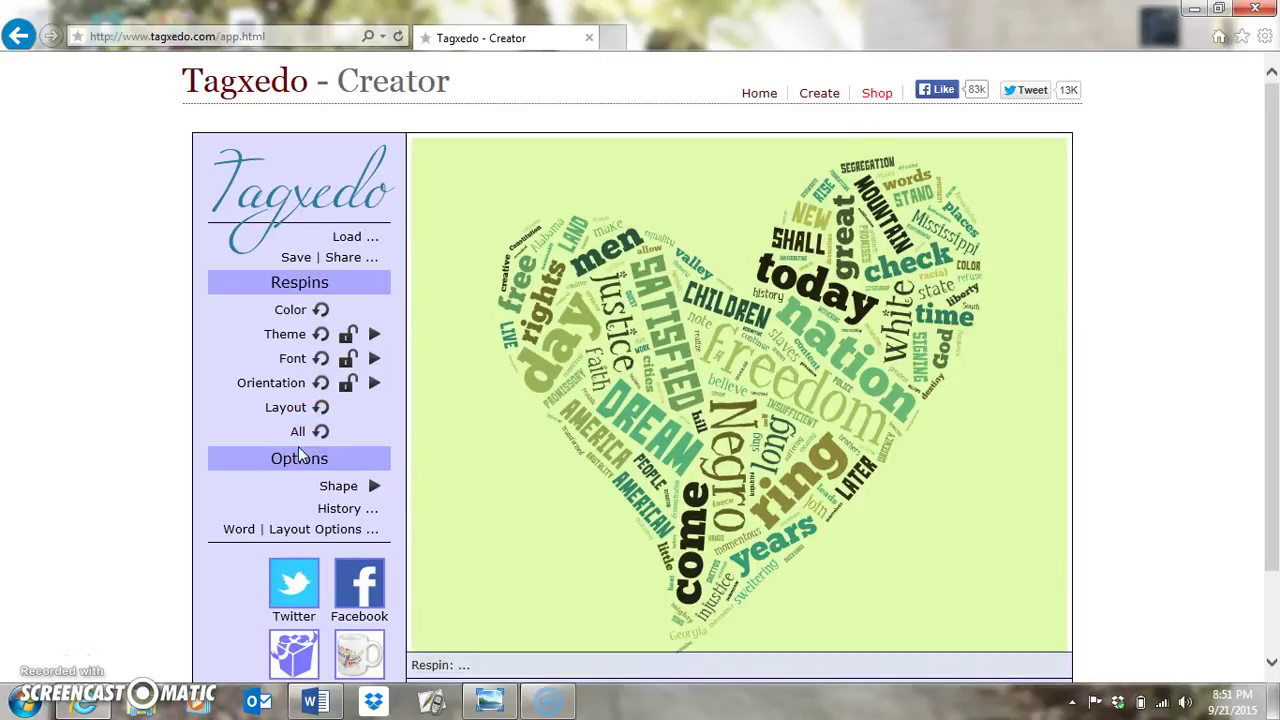
# Step: Respin the heart cloud until its words show pink and magenta shades on white
pyautogui.click(241, 473)
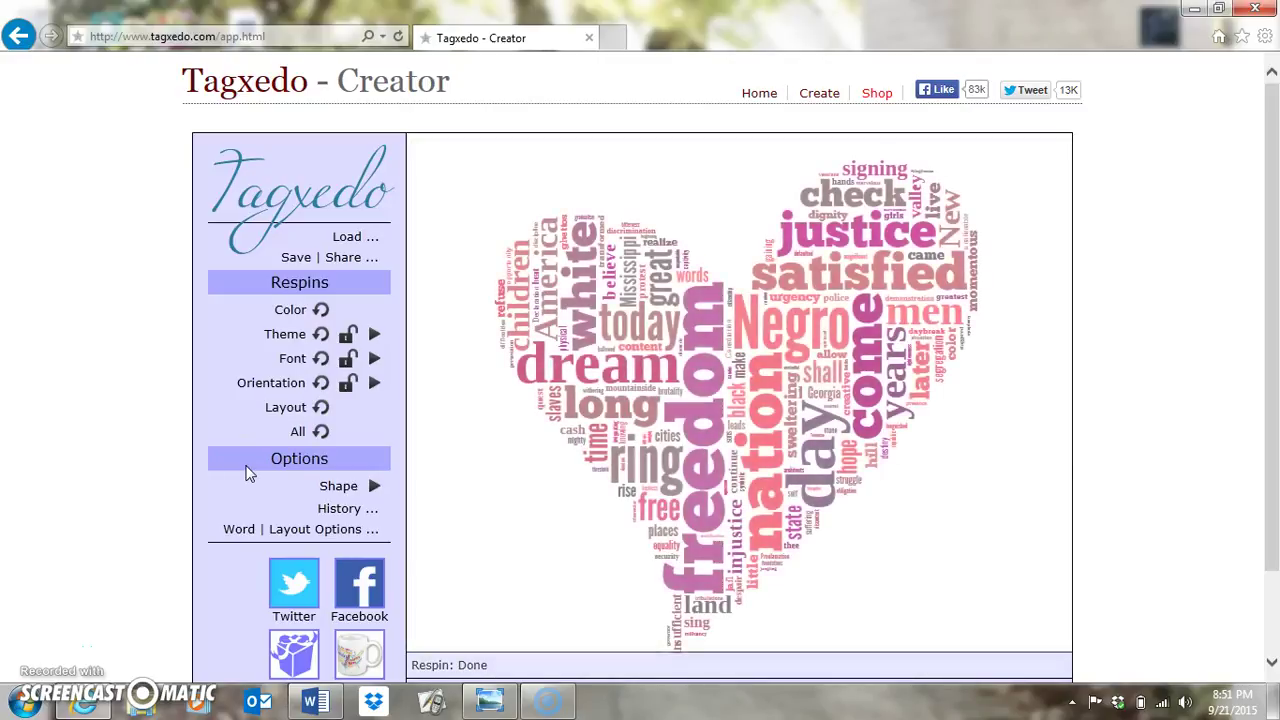
pyautogui.click(240, 469)
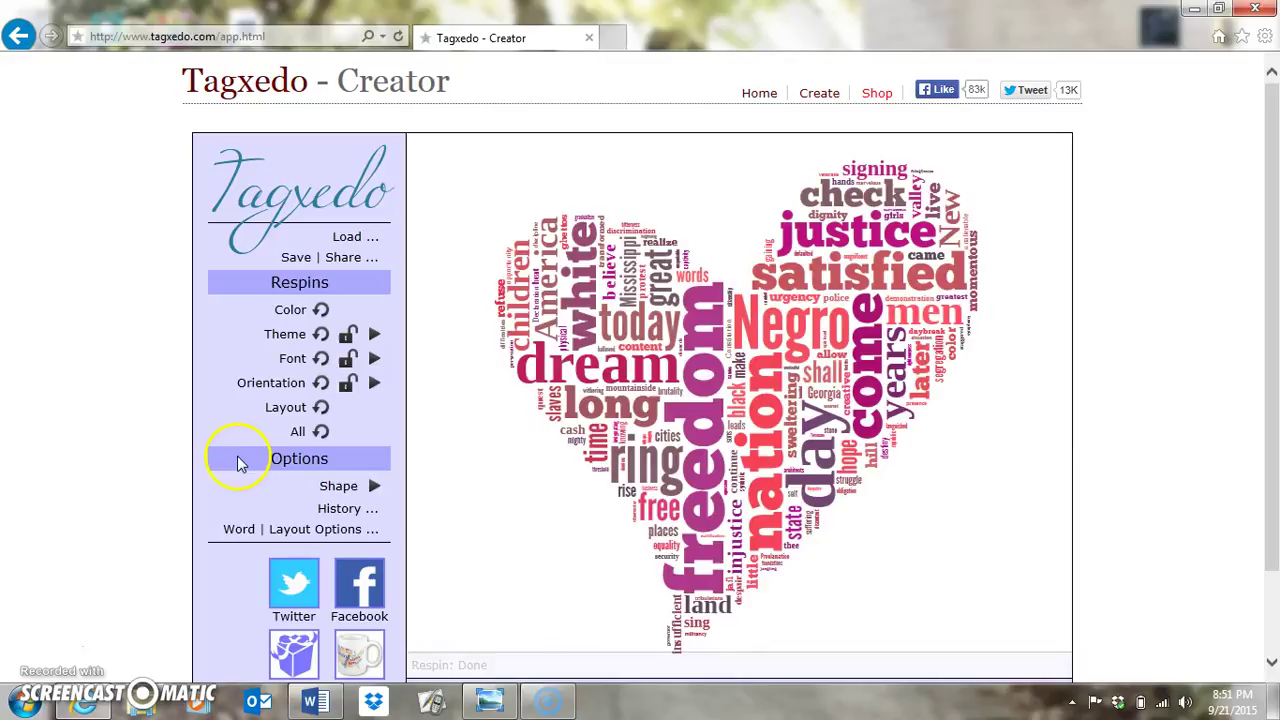
pyautogui.click(307, 537)
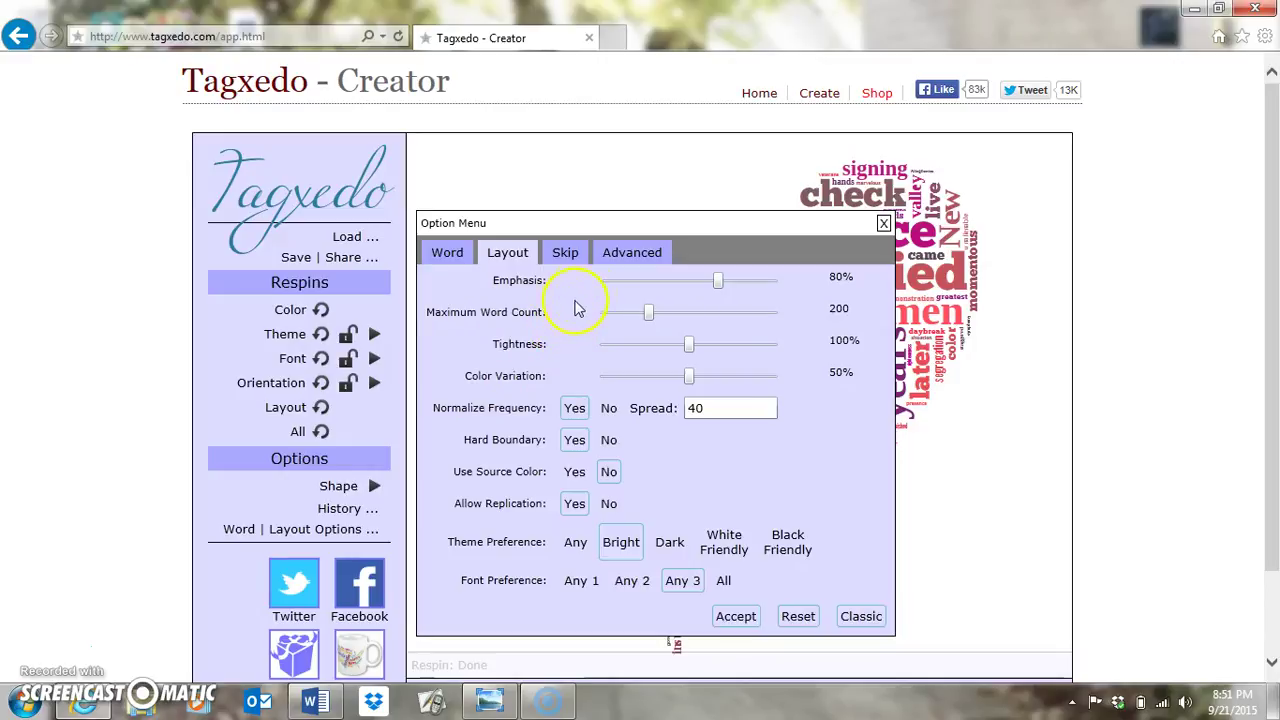
# Step: Raise Emphasis to 100%, increase the word limit and turn off frequency normalization
pyautogui.moveTo(718, 280); pyautogui.dragTo(744, 287)
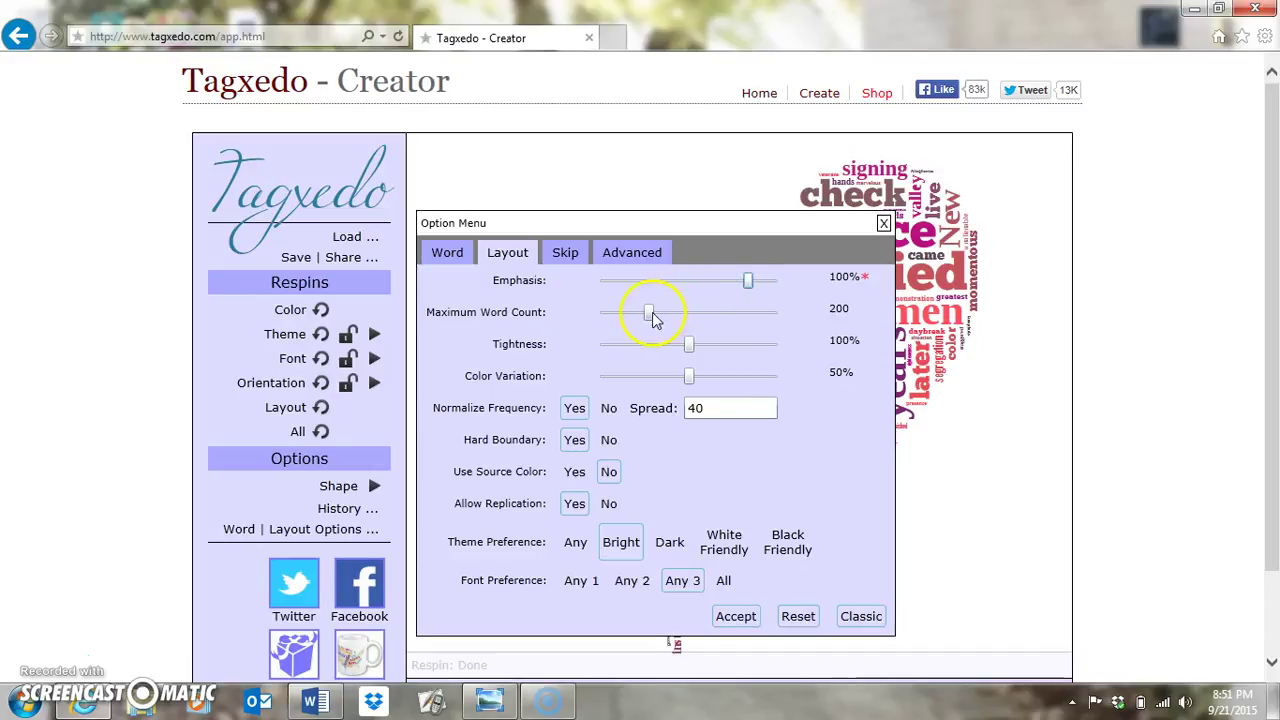
pyautogui.moveTo(652, 312); pyautogui.dragTo(726, 347)
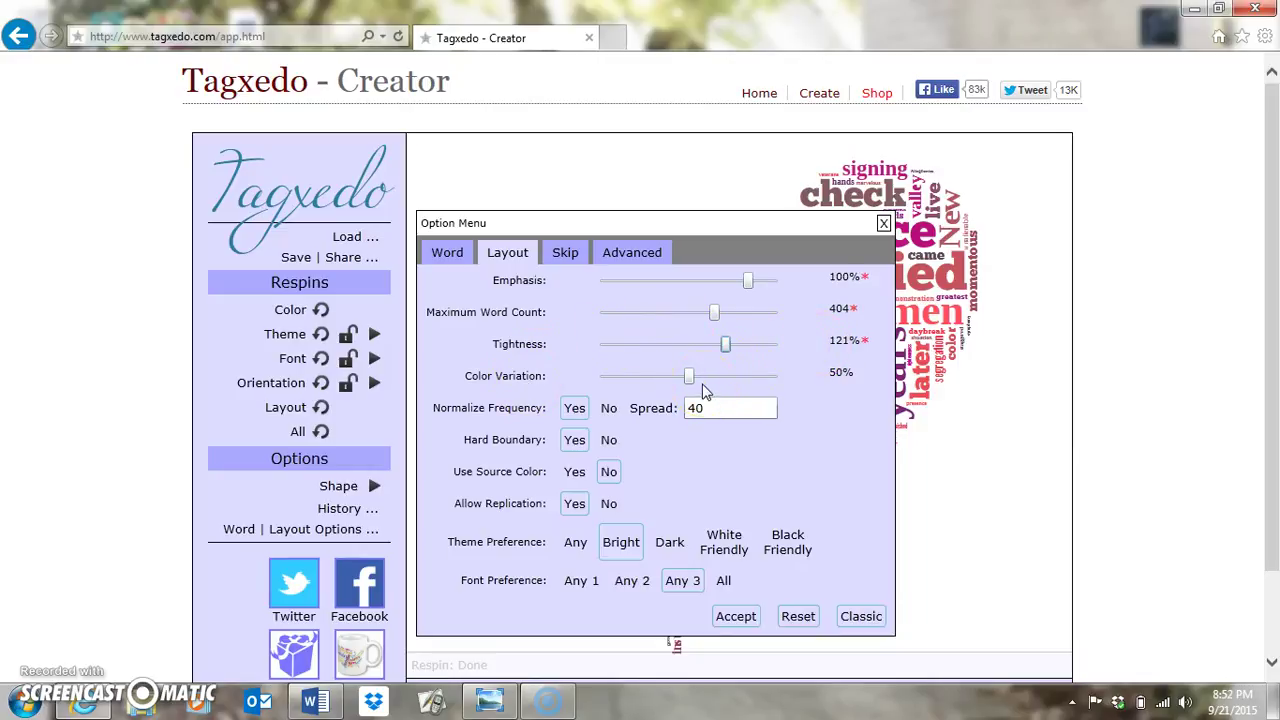
pyautogui.click(612, 412)
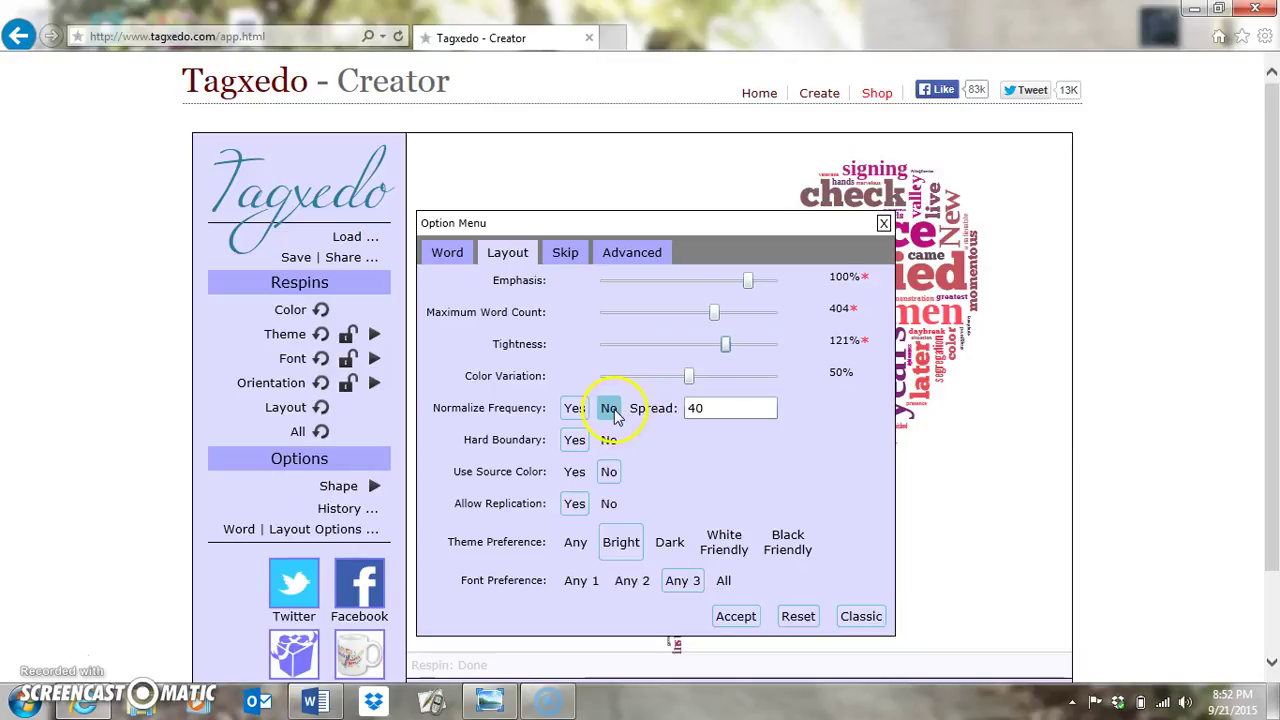
pyautogui.click(580, 412)
pyautogui.click(609, 412)
# Step: Keep the hard shape boundary, stop using source colours and allow word replication
pyautogui.click(755, 408)
pyautogui.click(690, 445)
pyautogui.click(575, 445)
pyautogui.click(608, 442)
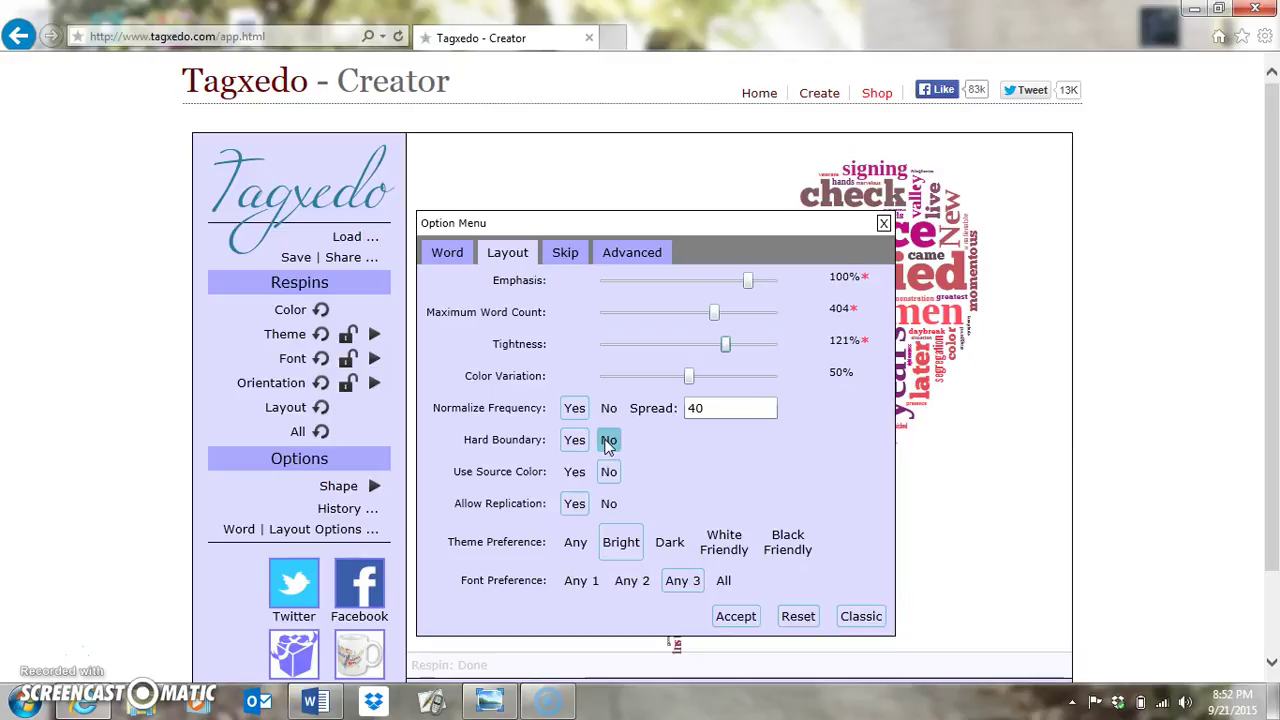
pyautogui.click(576, 448)
pyautogui.click(609, 472)
pyautogui.click(576, 505)
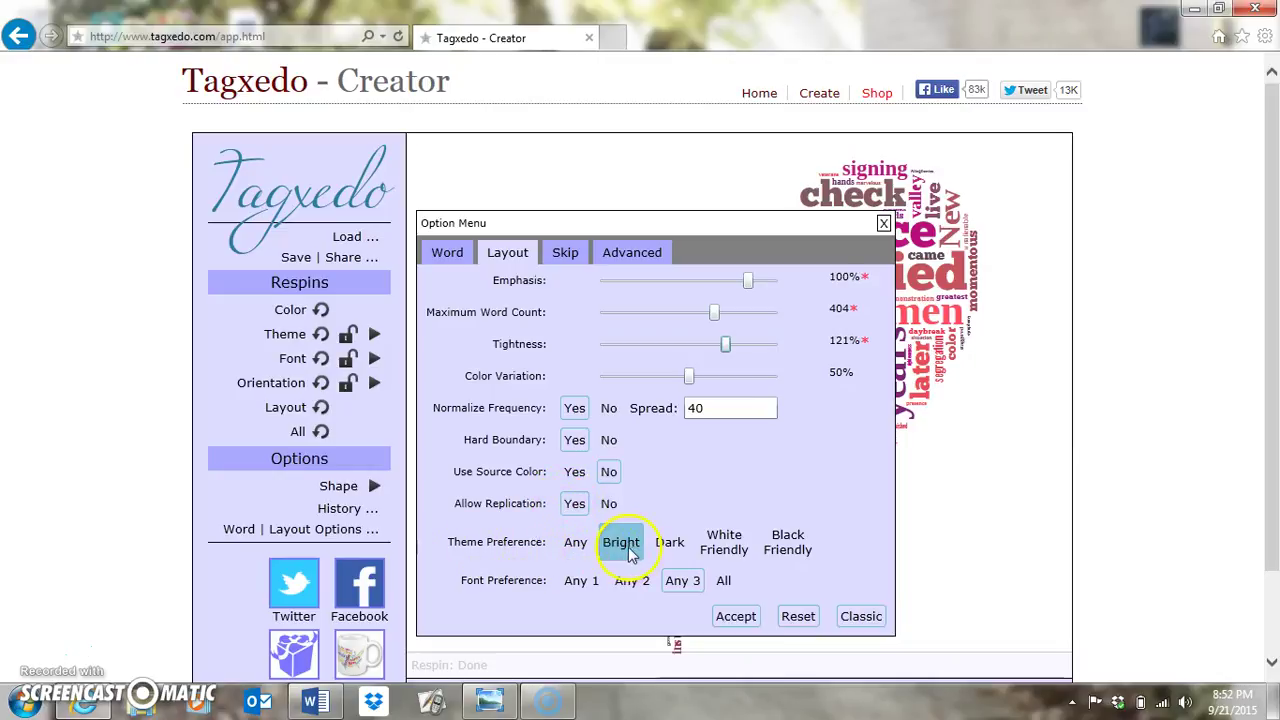
# Step: Limit the cloud to a single font and accept to respin the heart layout
pyautogui.click(584, 586)
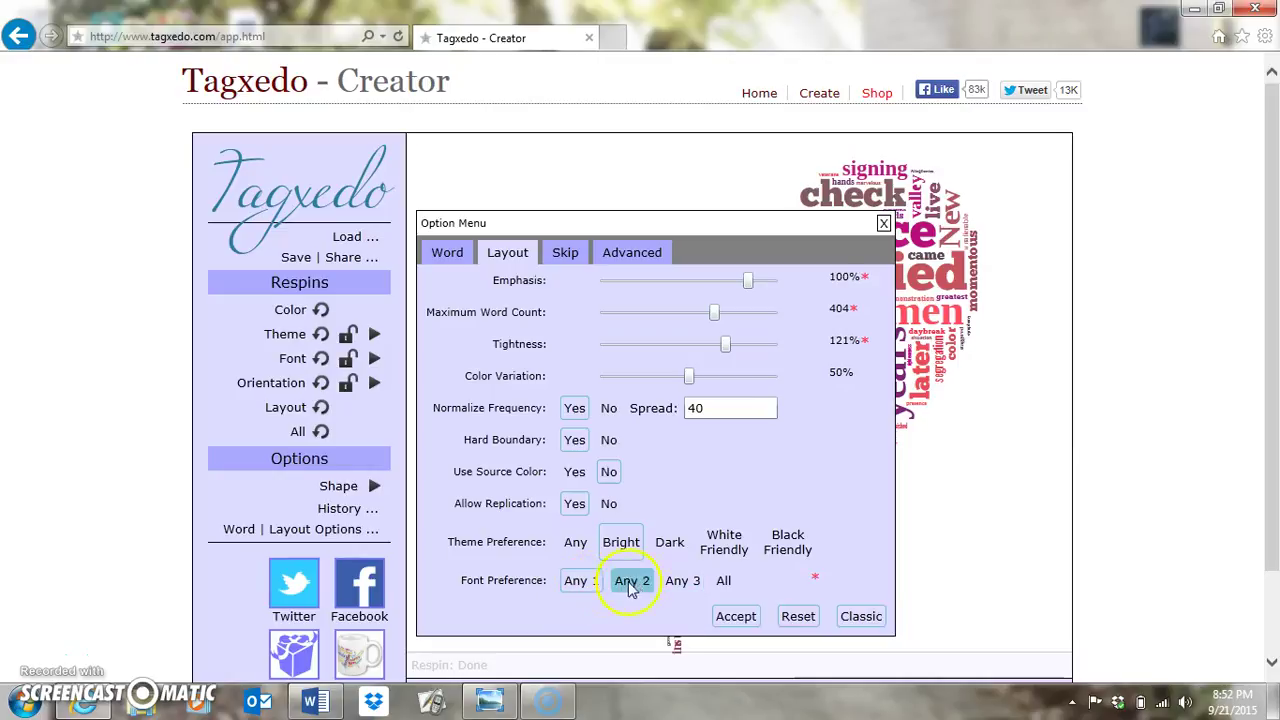
pyautogui.click(733, 614)
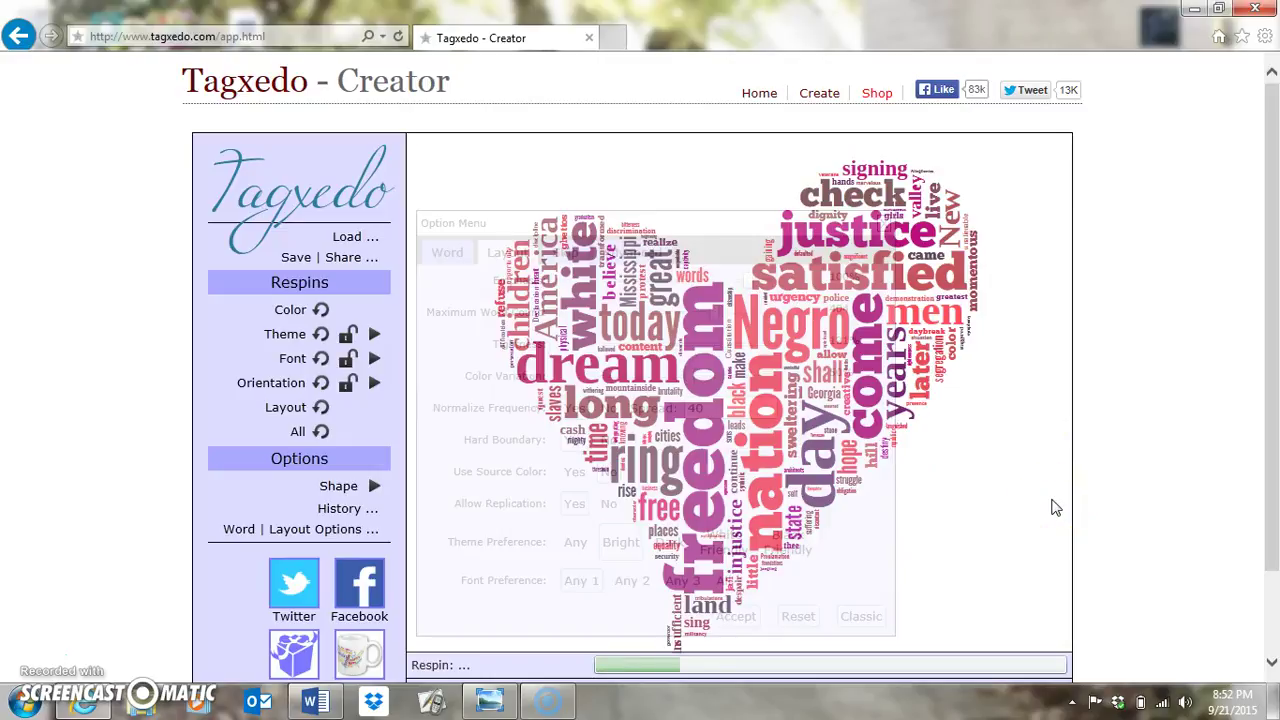
pyautogui.click(884, 222)
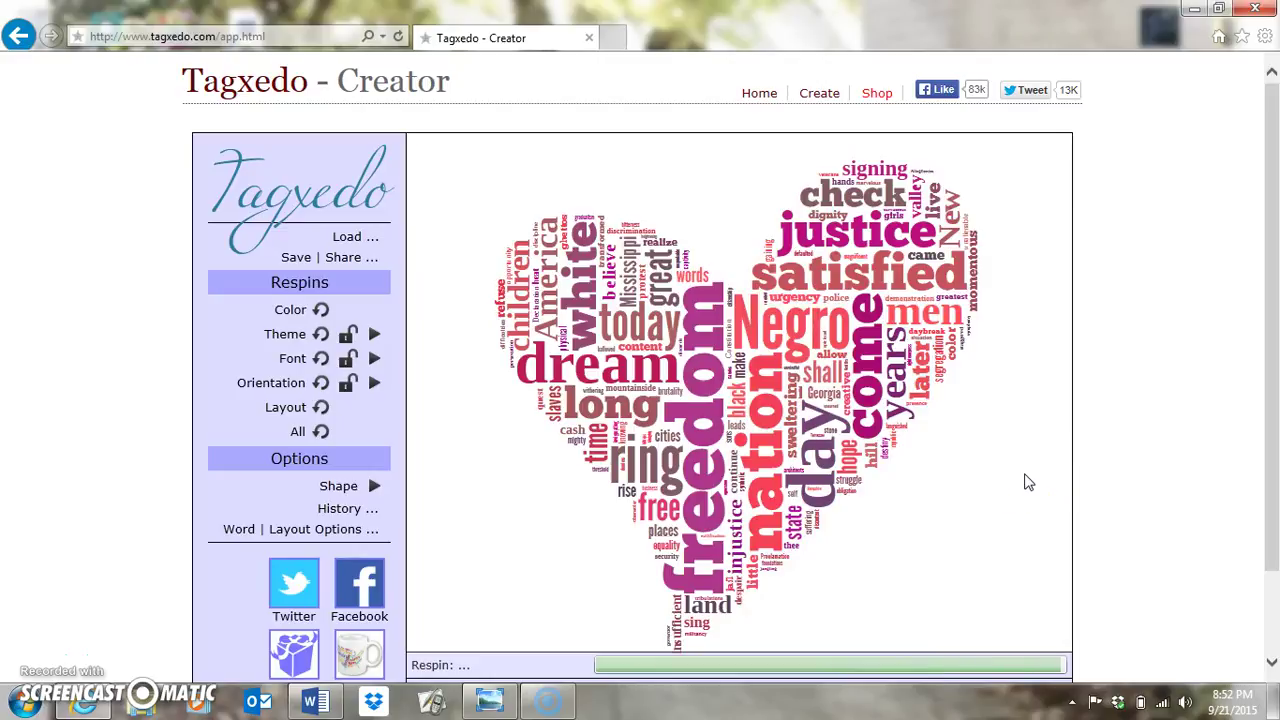
pyautogui.click(758, 477)
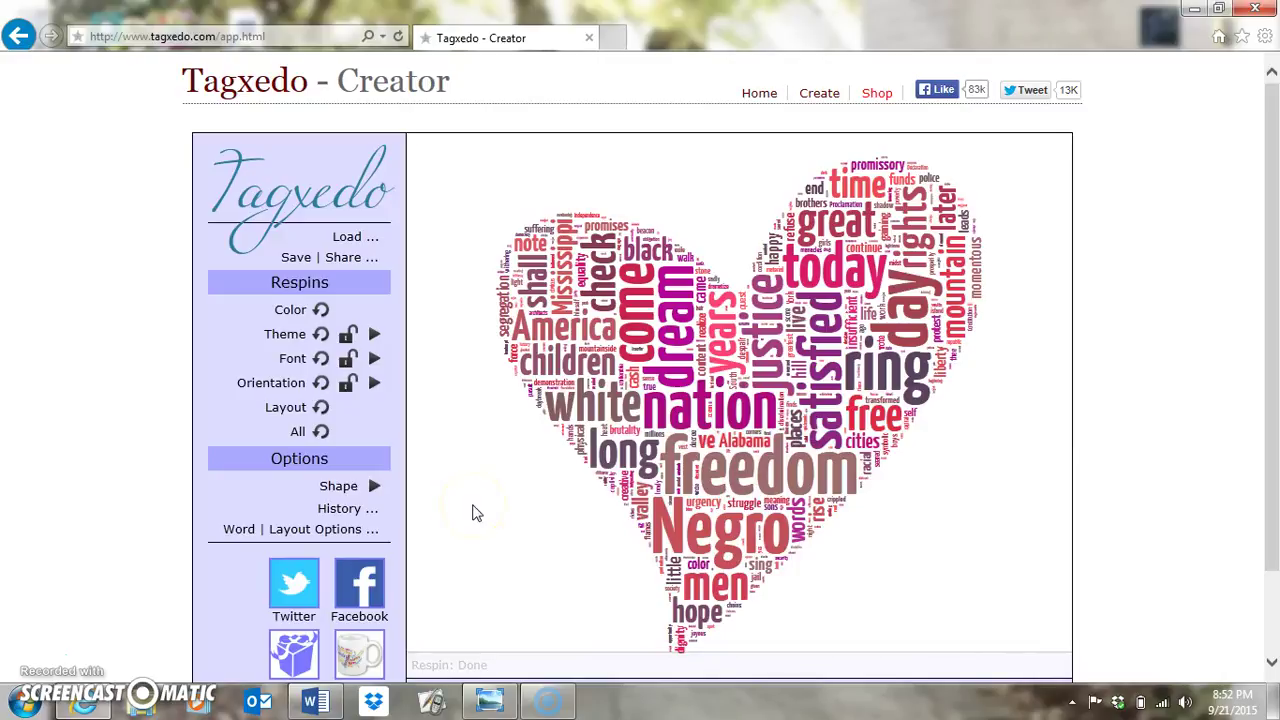
pyautogui.click(472, 510)
# Step: Swap the heart shape for the Lincoln portrait face silhouette from the Shape gallery
pyautogui.click(451, 497)
pyautogui.click(372, 486)
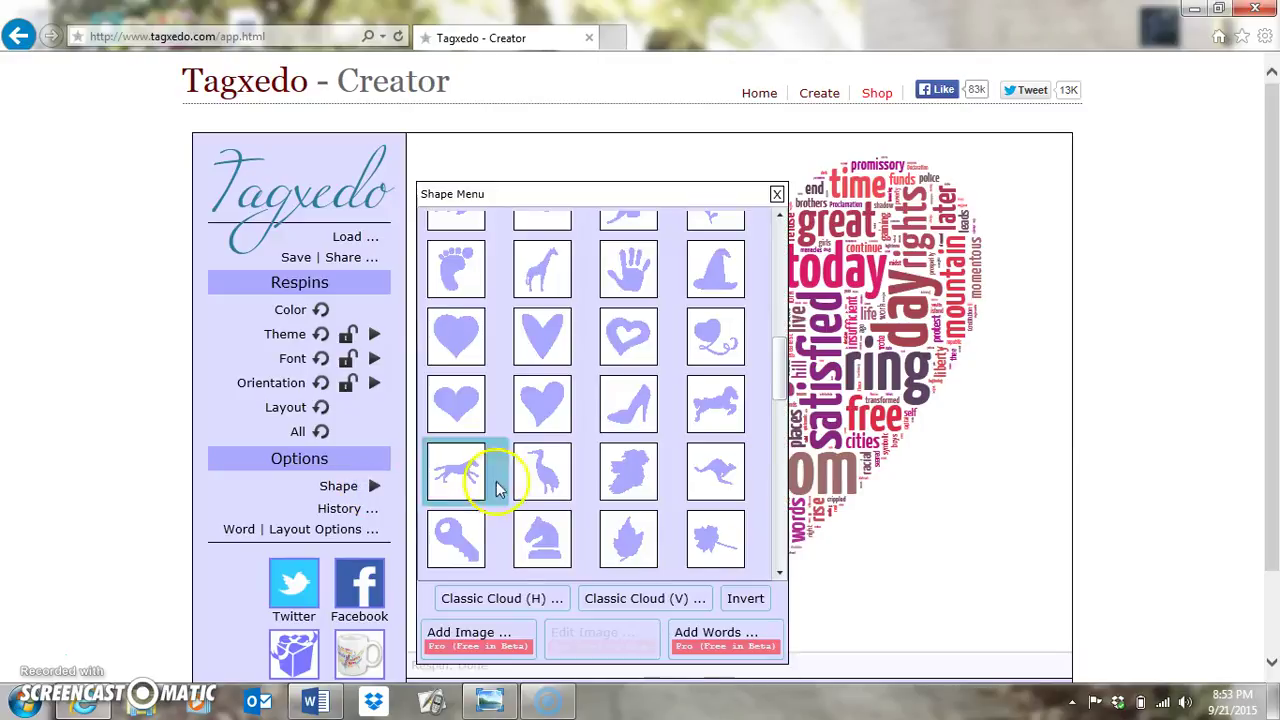
pyautogui.moveTo(775, 372); pyautogui.dragTo(780, 425)
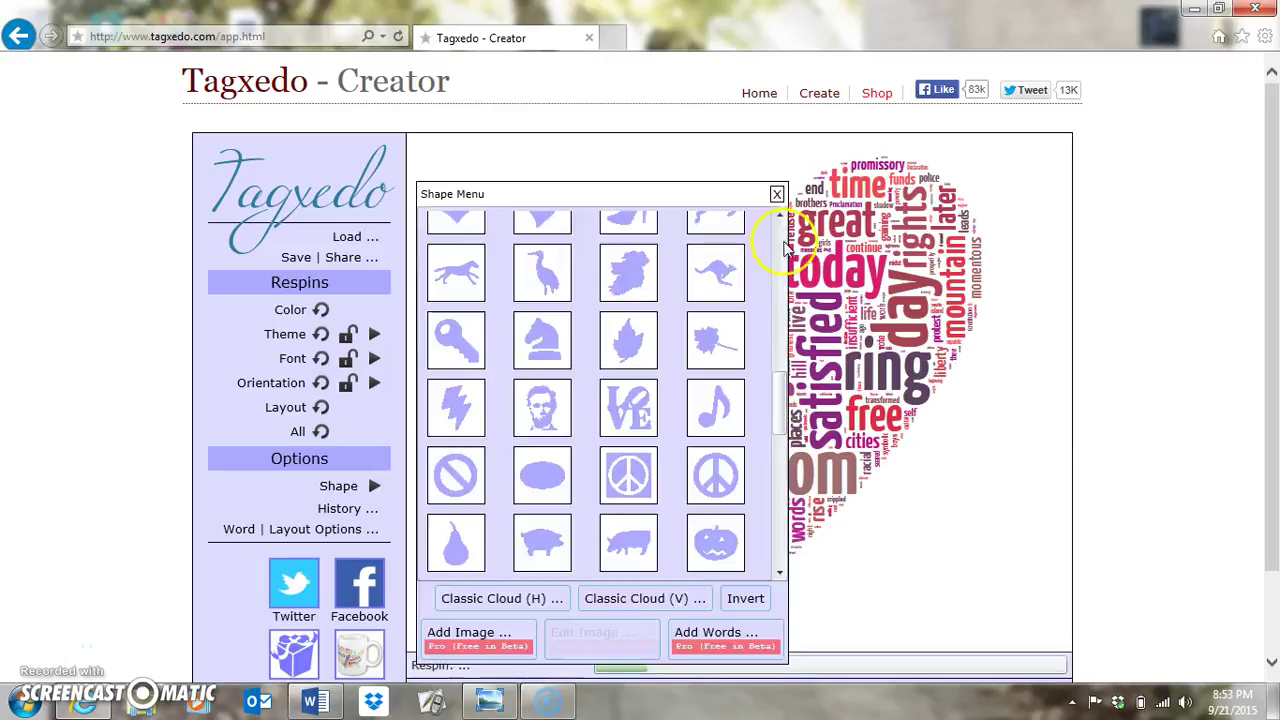
pyautogui.click(777, 194)
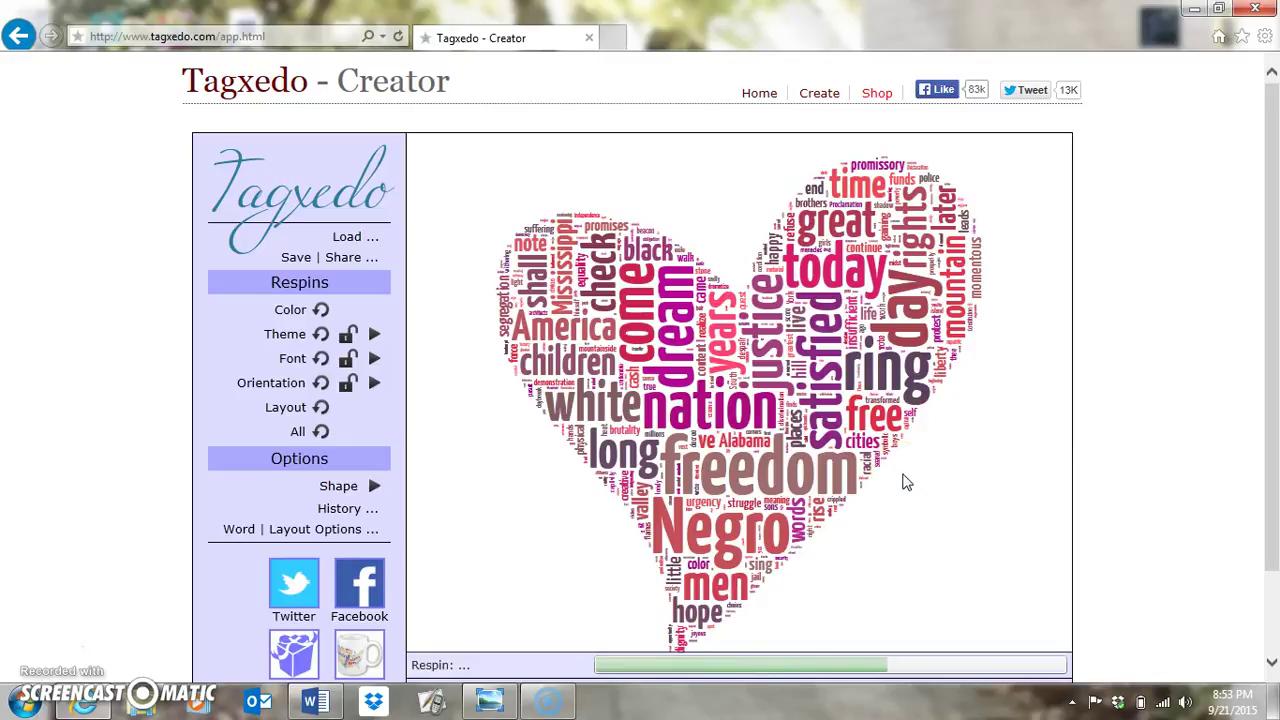
pyautogui.click(957, 523)
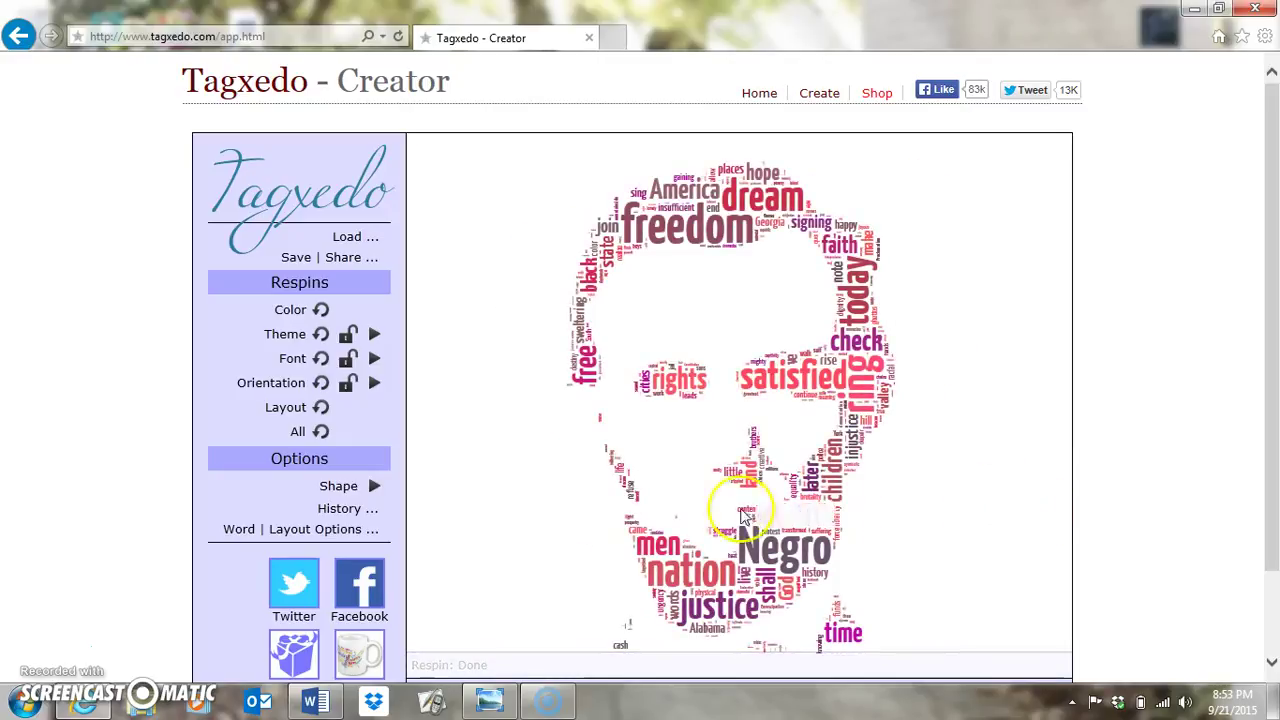
pyautogui.click(322, 529)
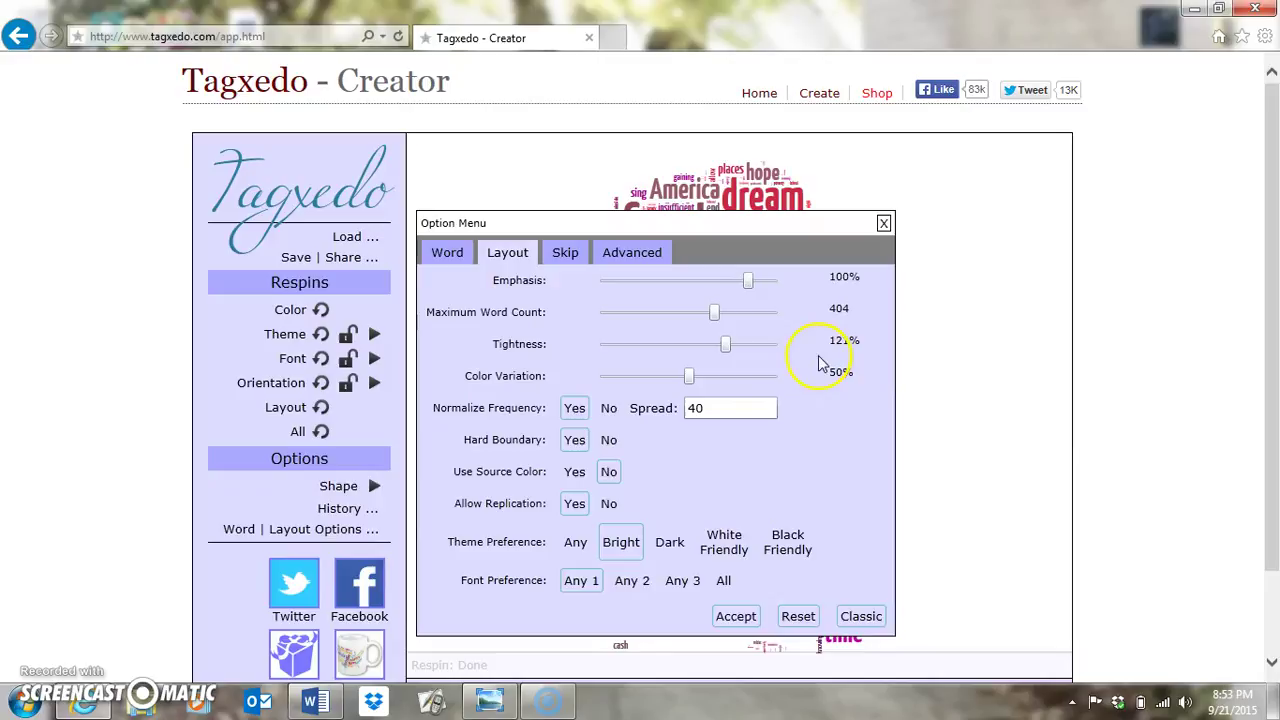
# Step: Set Tightness to 76% and Hard Boundary to No, then accept to redraw the face cloud
pyautogui.moveTo(727, 345); pyautogui.dragTo(646, 351)
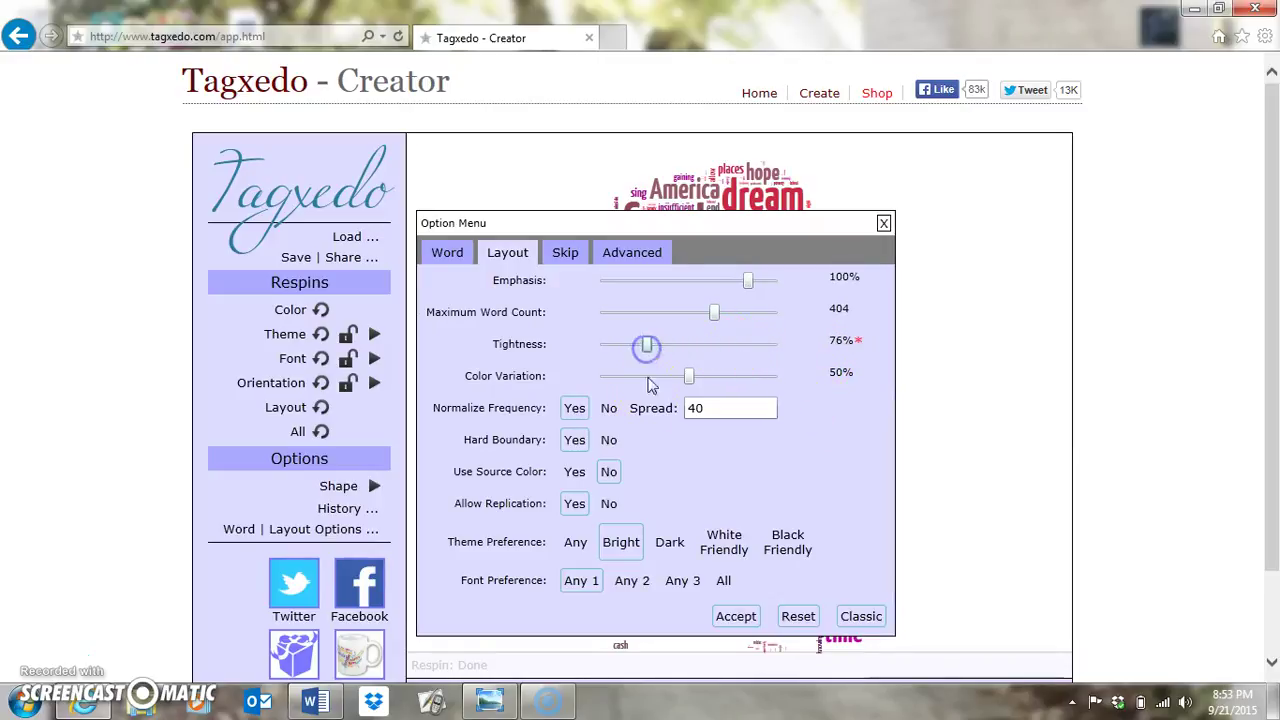
pyautogui.click(609, 445)
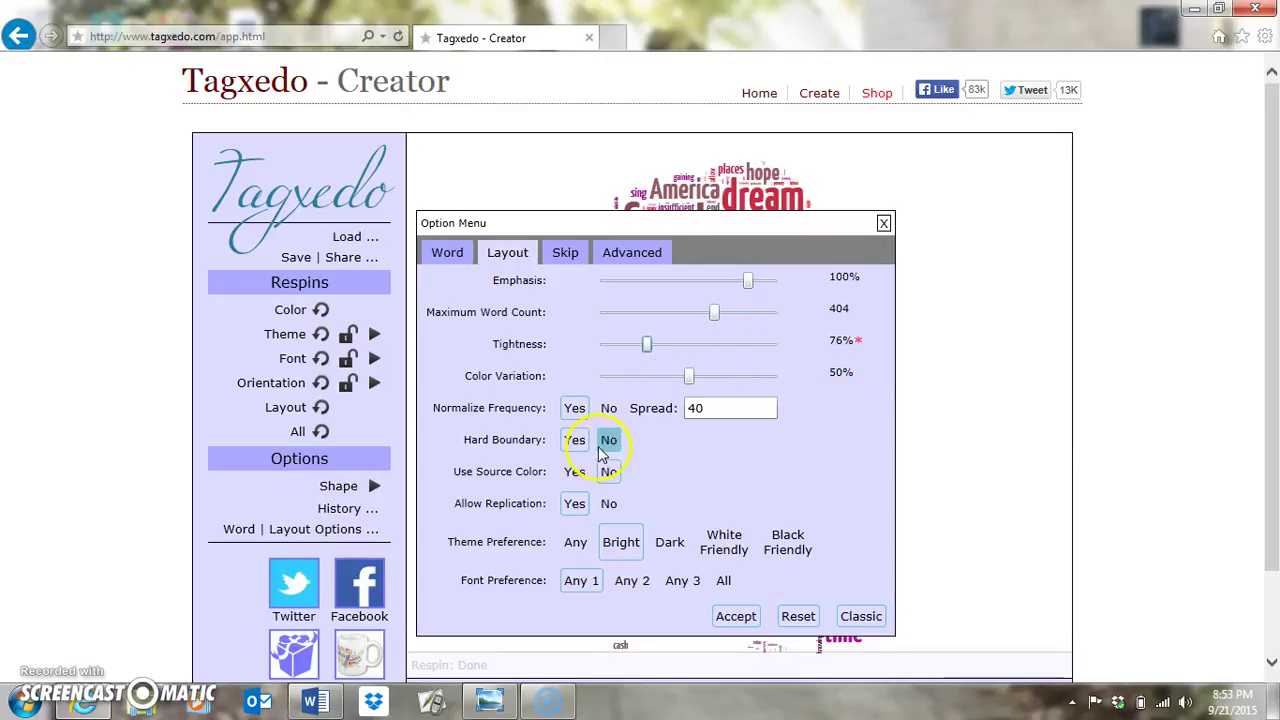
pyautogui.click(735, 616)
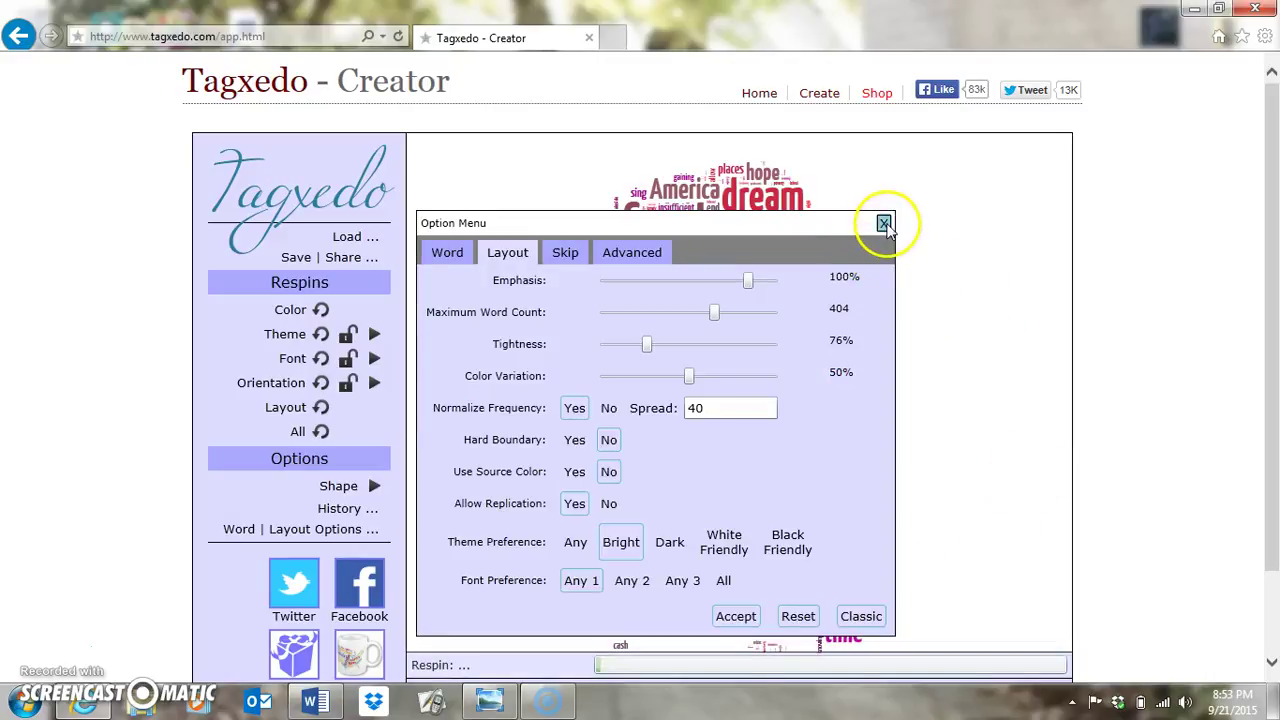
pyautogui.click(884, 222)
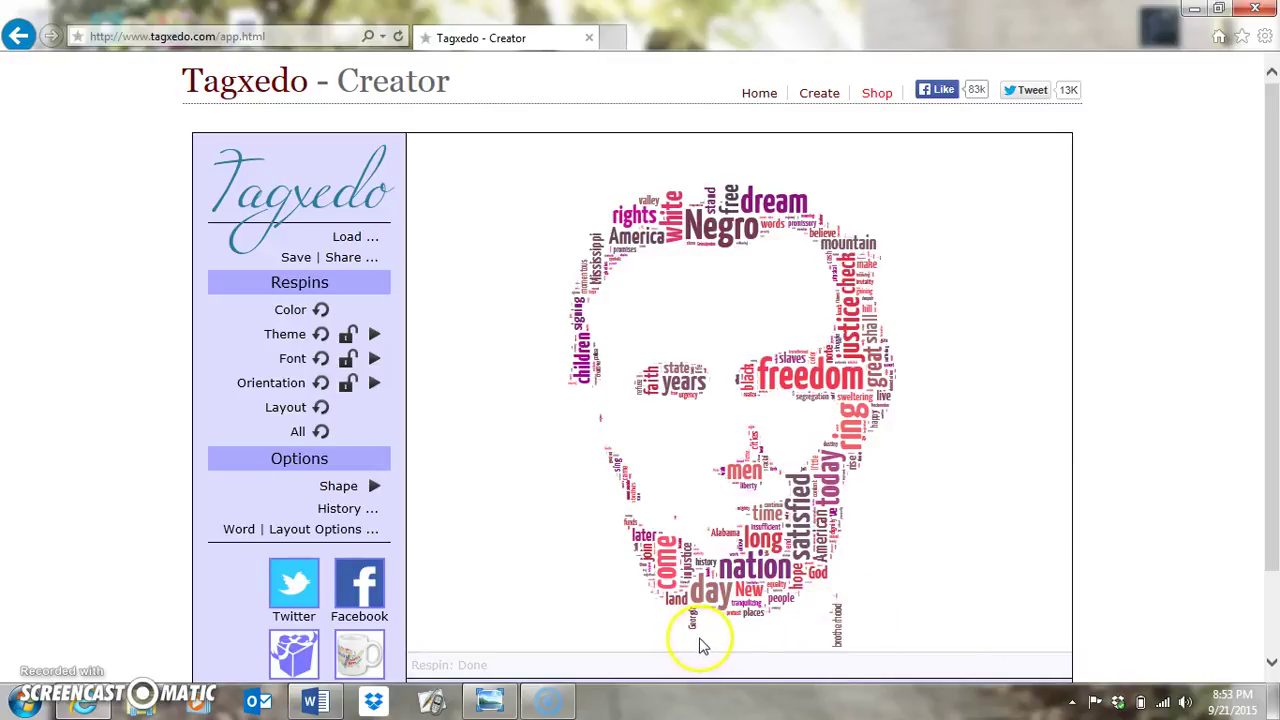
# Step: Restore Windows Photo Viewer showing the 'jackie' 42-shaped baseball sample cloud
pyautogui.click(600, 615)
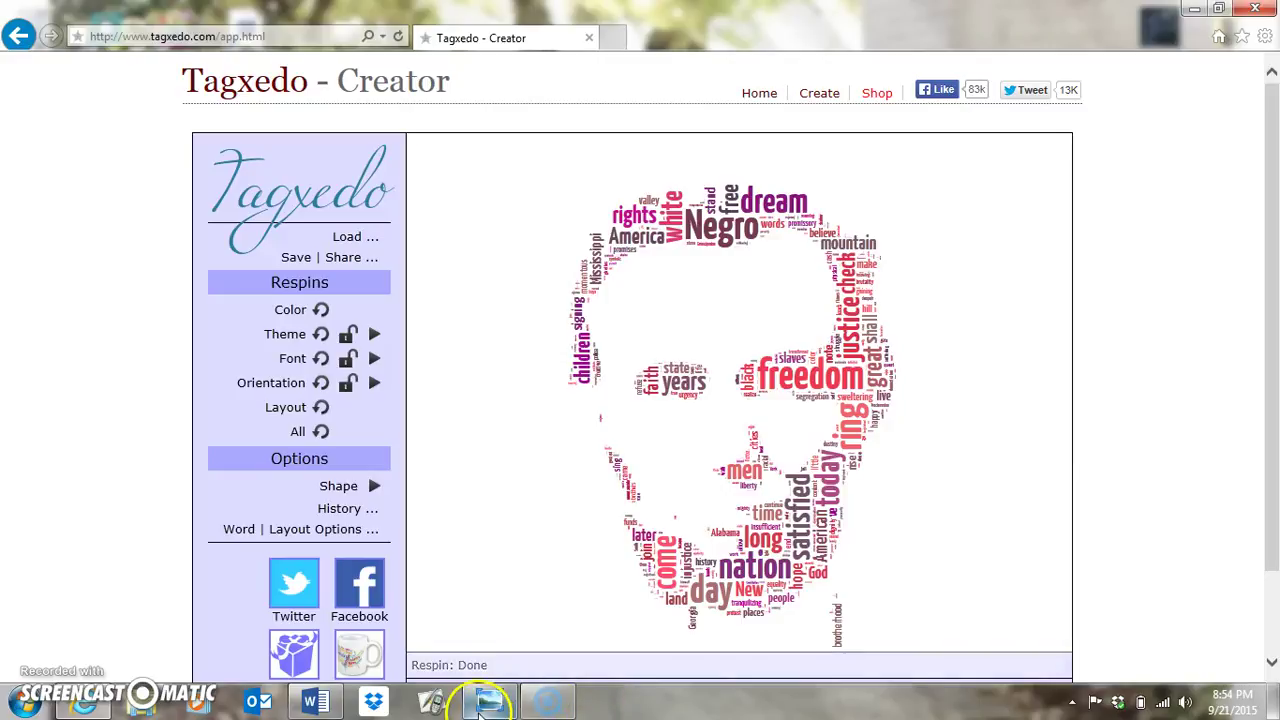
pyautogui.click(490, 703)
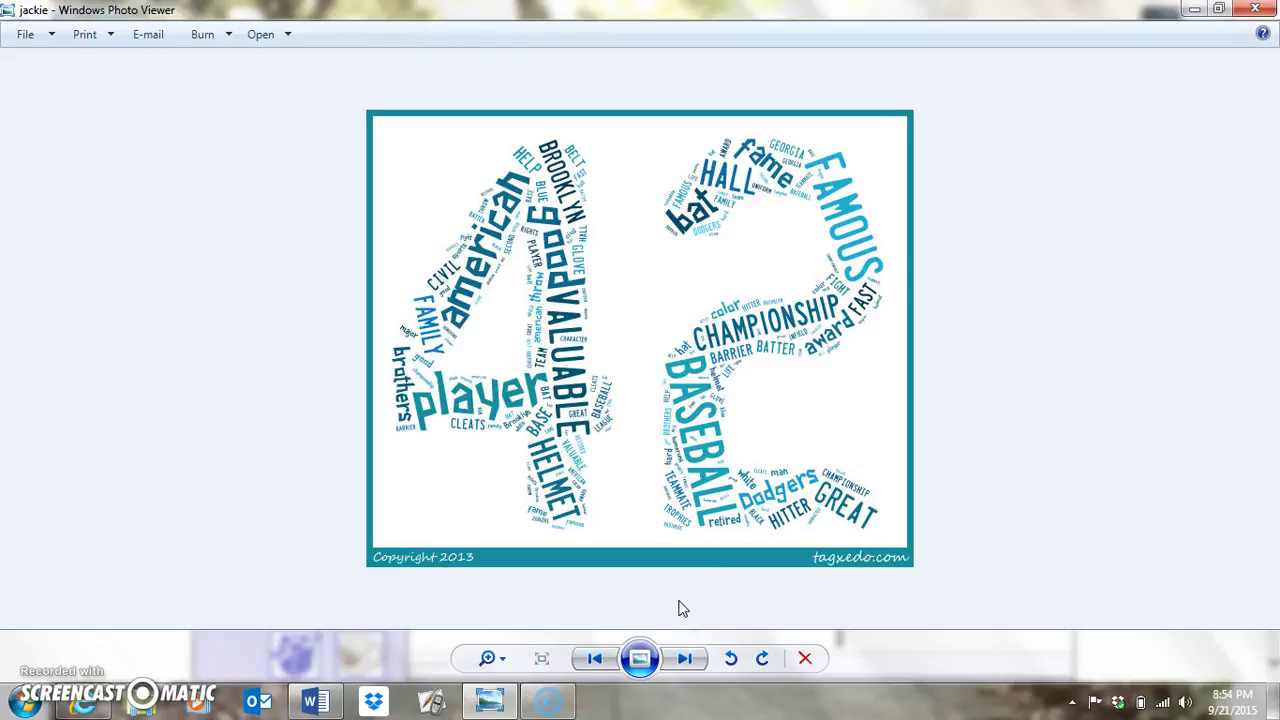
# Step: Page through the harriet, rosa, palm tree, state and tree, and dog breeds clouds to 'MES Tagxedo'
pyautogui.click(684, 658)
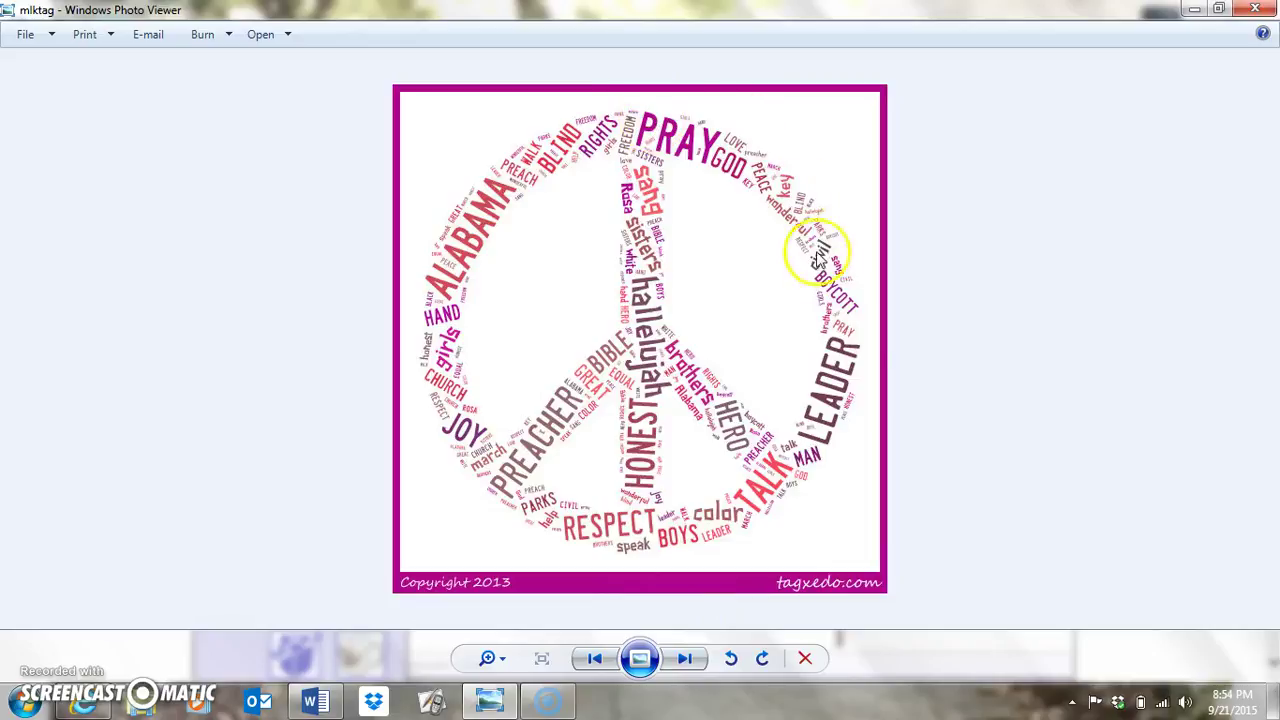
pyautogui.click(686, 664)
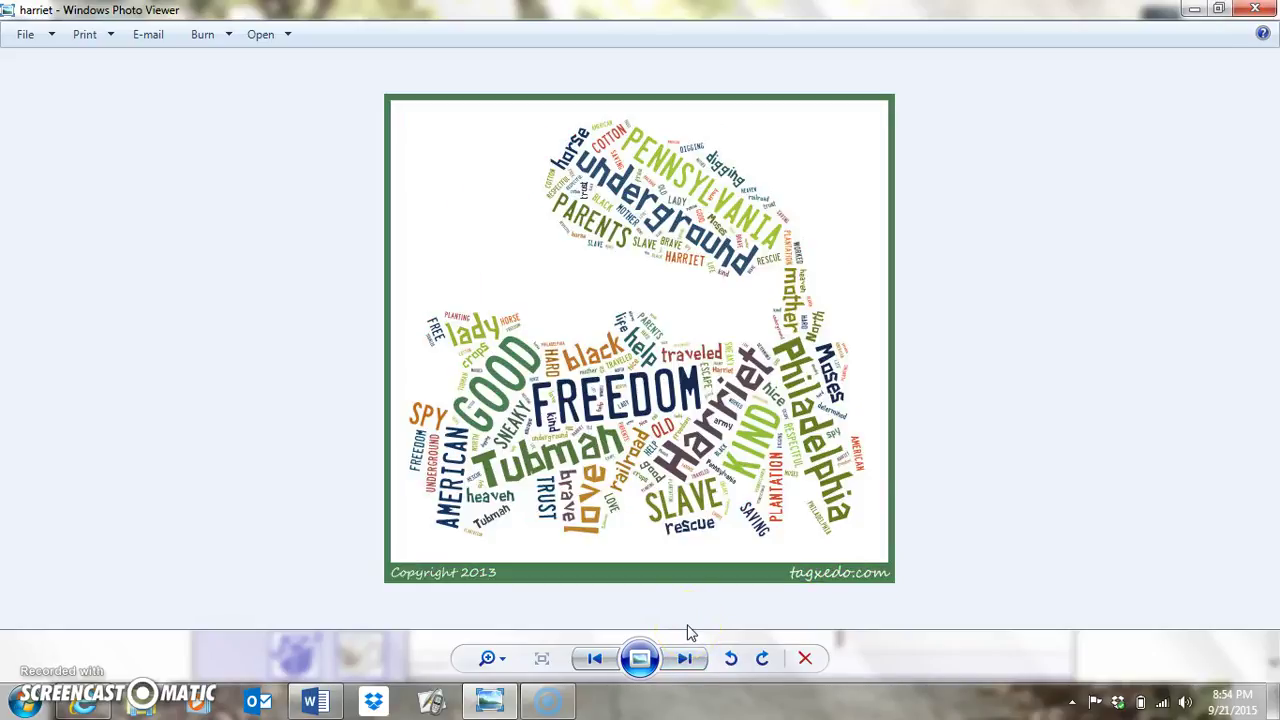
pyautogui.click(686, 662)
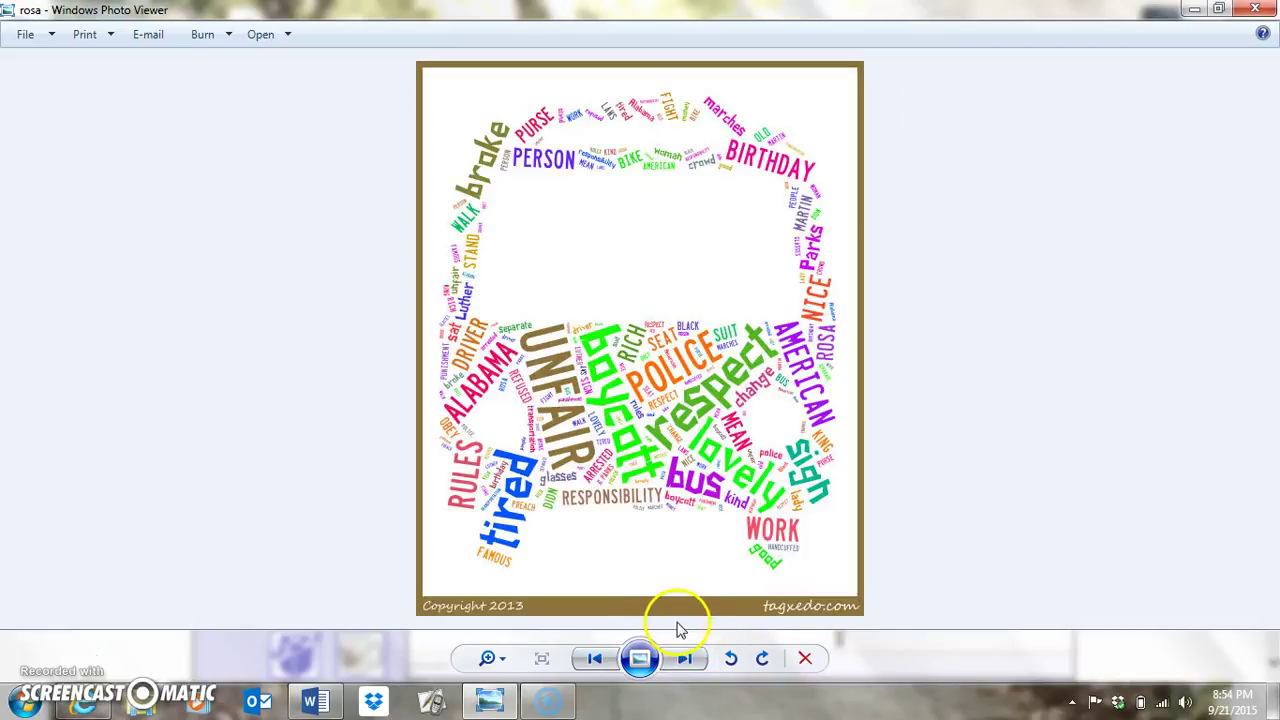
pyautogui.click(686, 660)
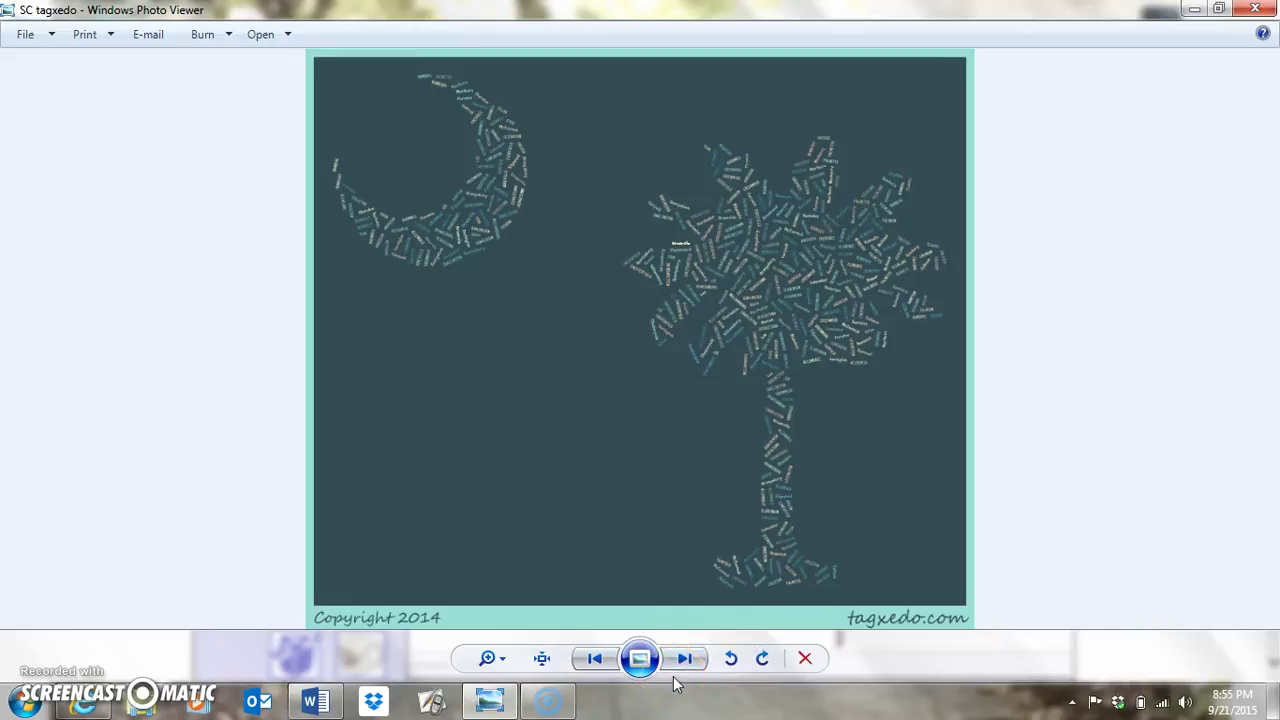
pyautogui.click(670, 664)
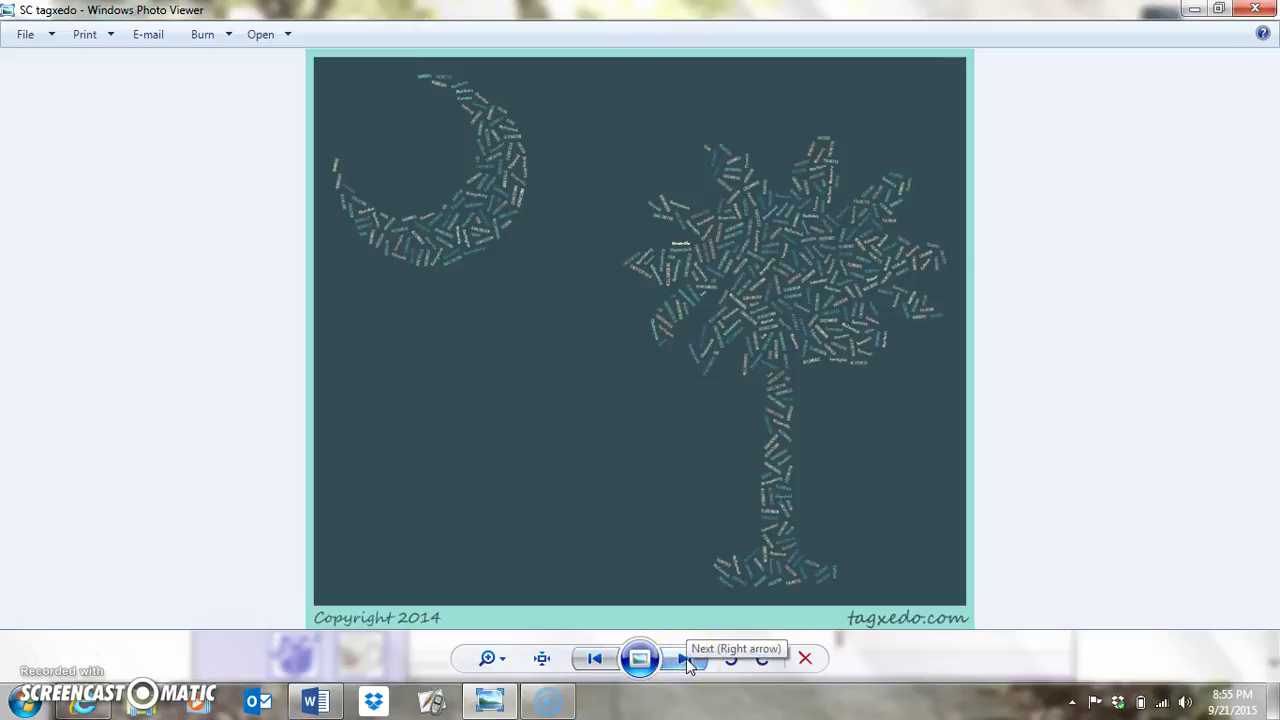
pyautogui.click(686, 660)
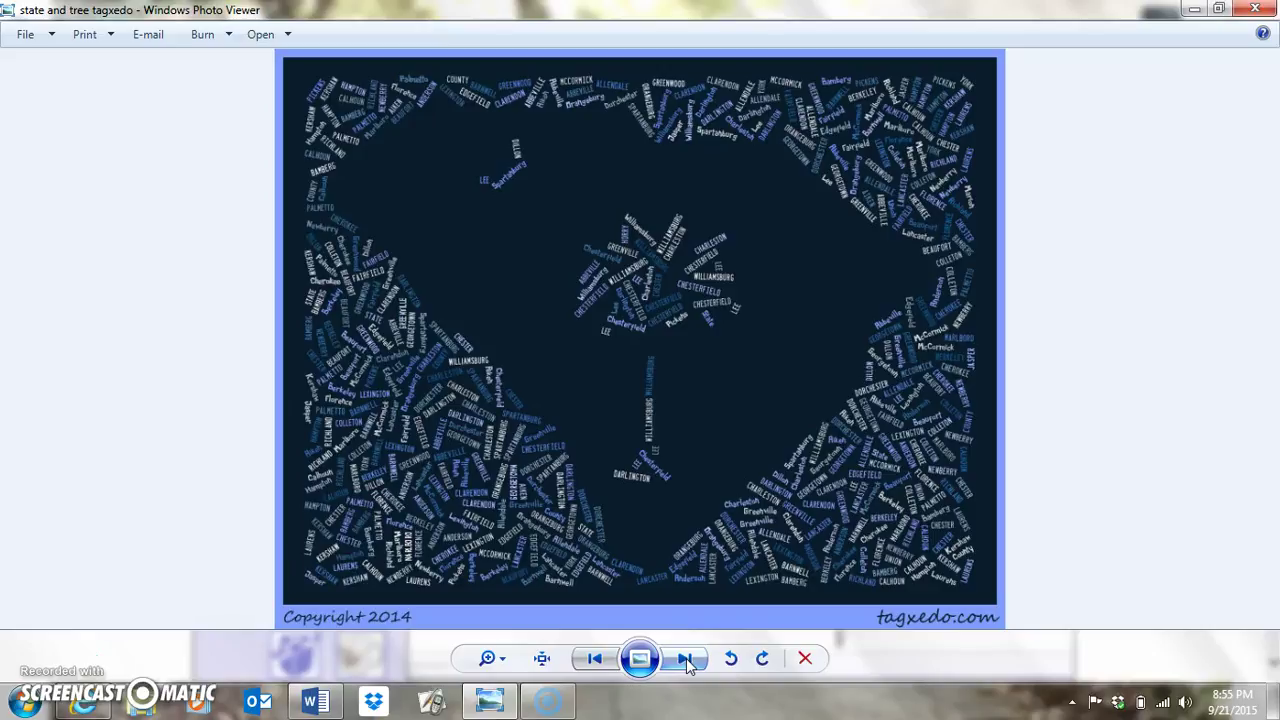
pyautogui.click(686, 660)
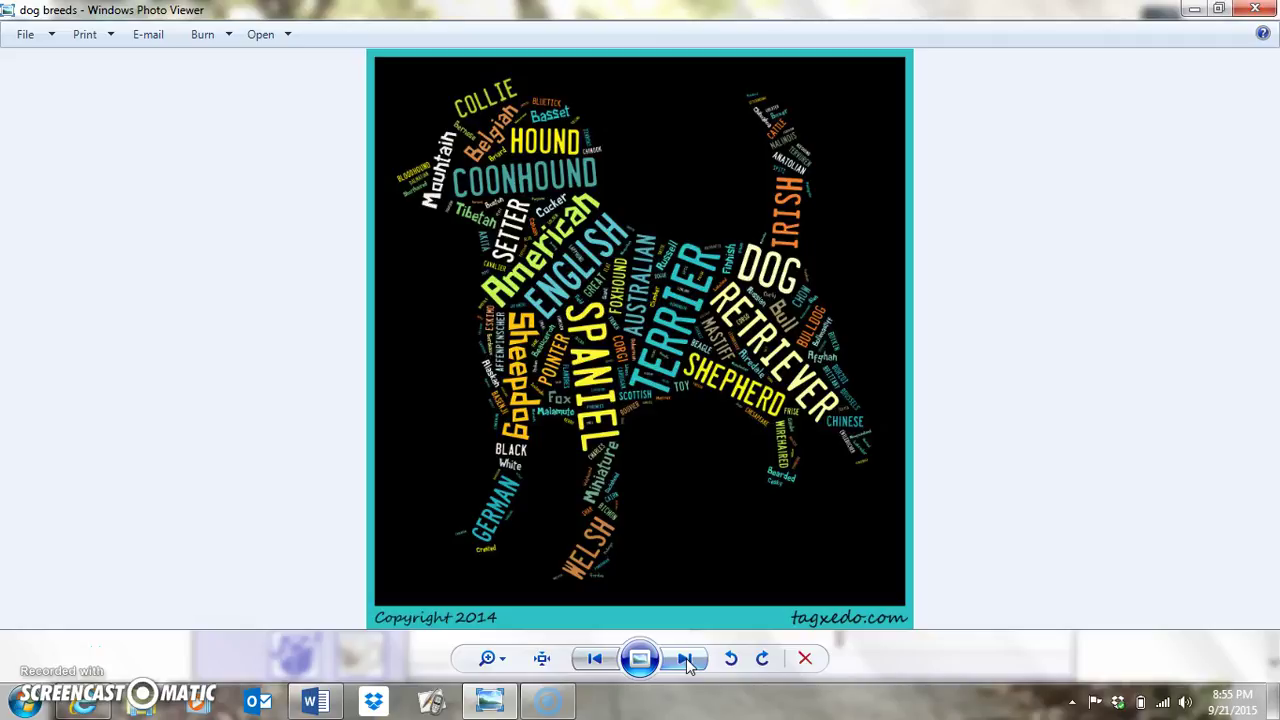
pyautogui.click(686, 660)
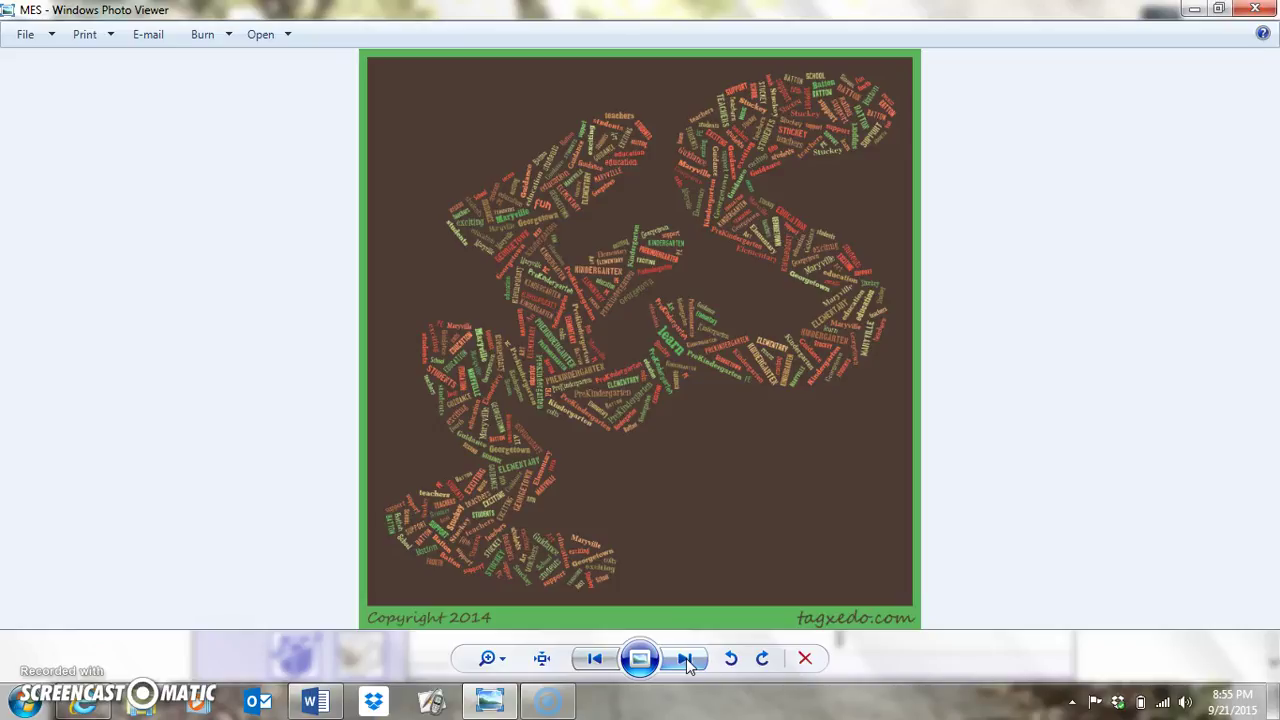
pyautogui.click(686, 659)
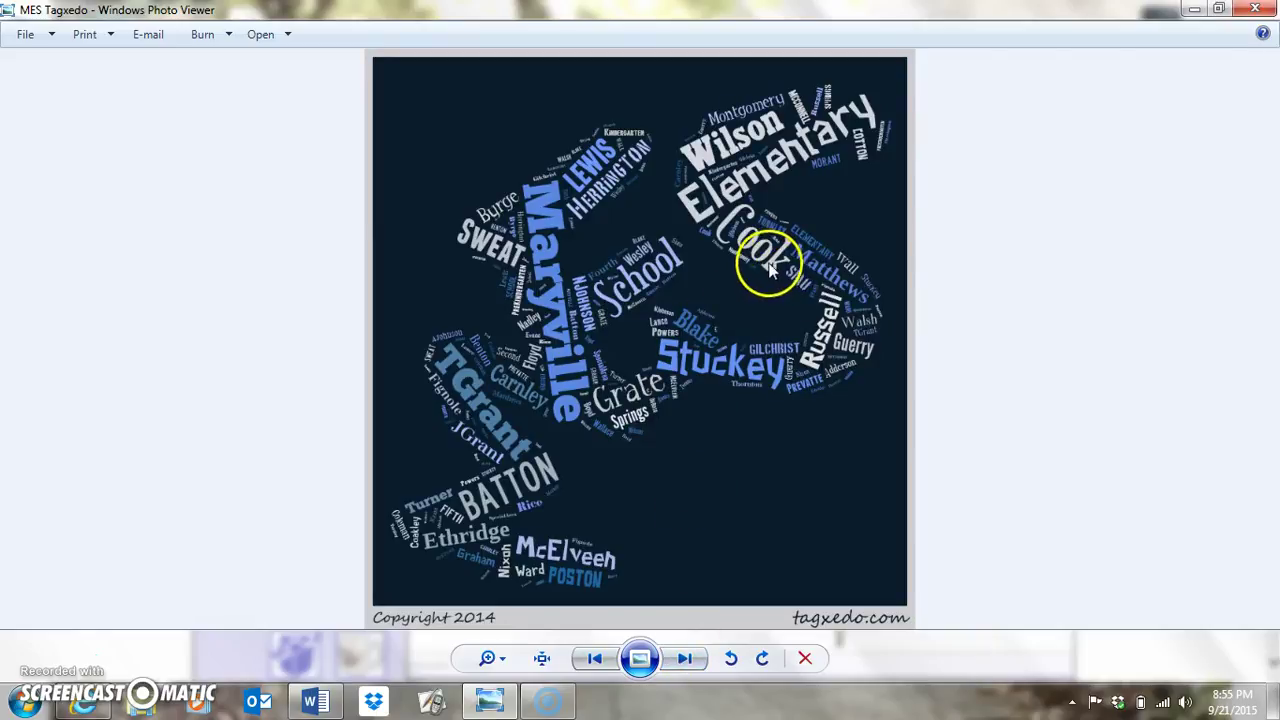
# Step: View the Maryville Colts, Hi, MLK and jackie clouds, then minimize the viewer back to Tagxedo
pyautogui.click(684, 659)
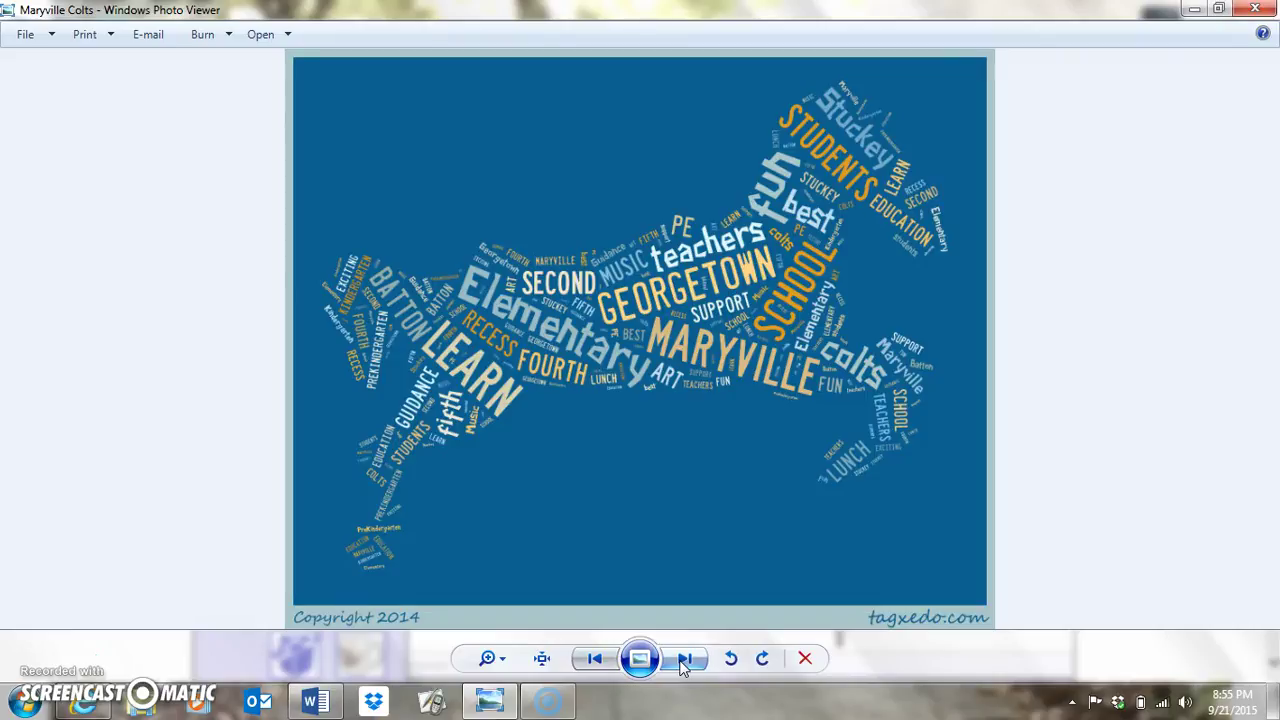
pyautogui.click(684, 659)
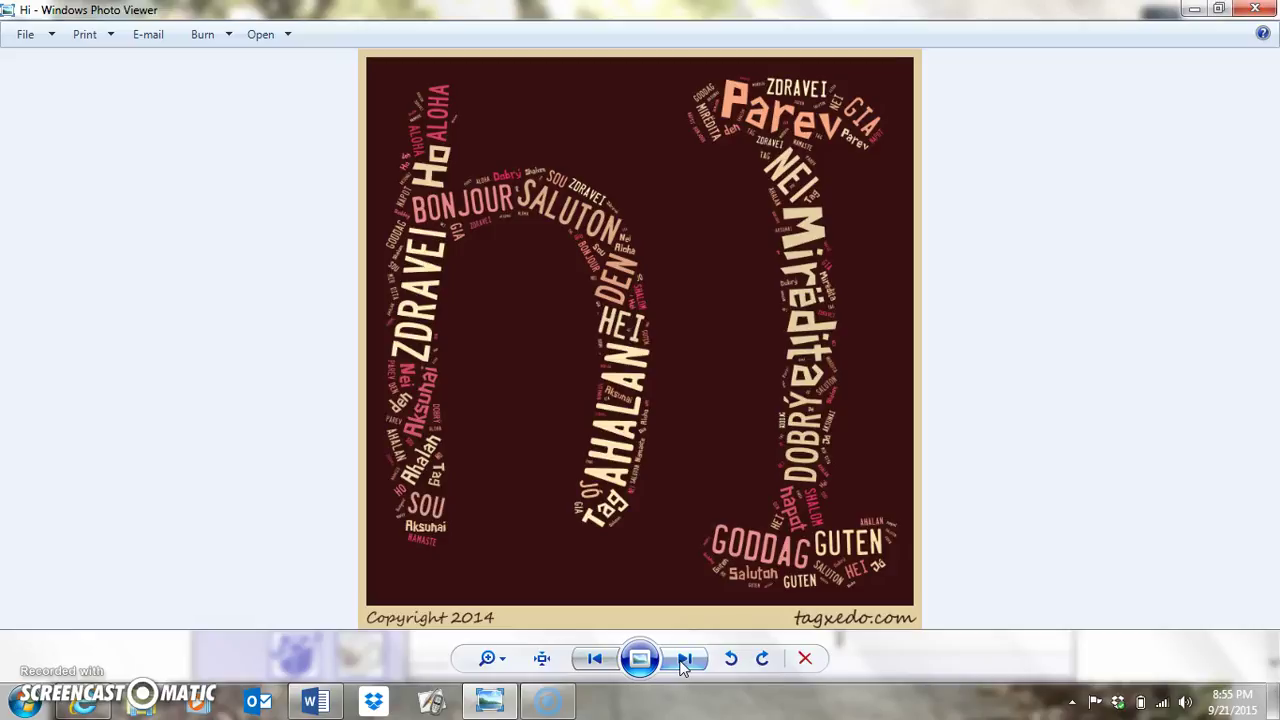
pyautogui.click(684, 659)
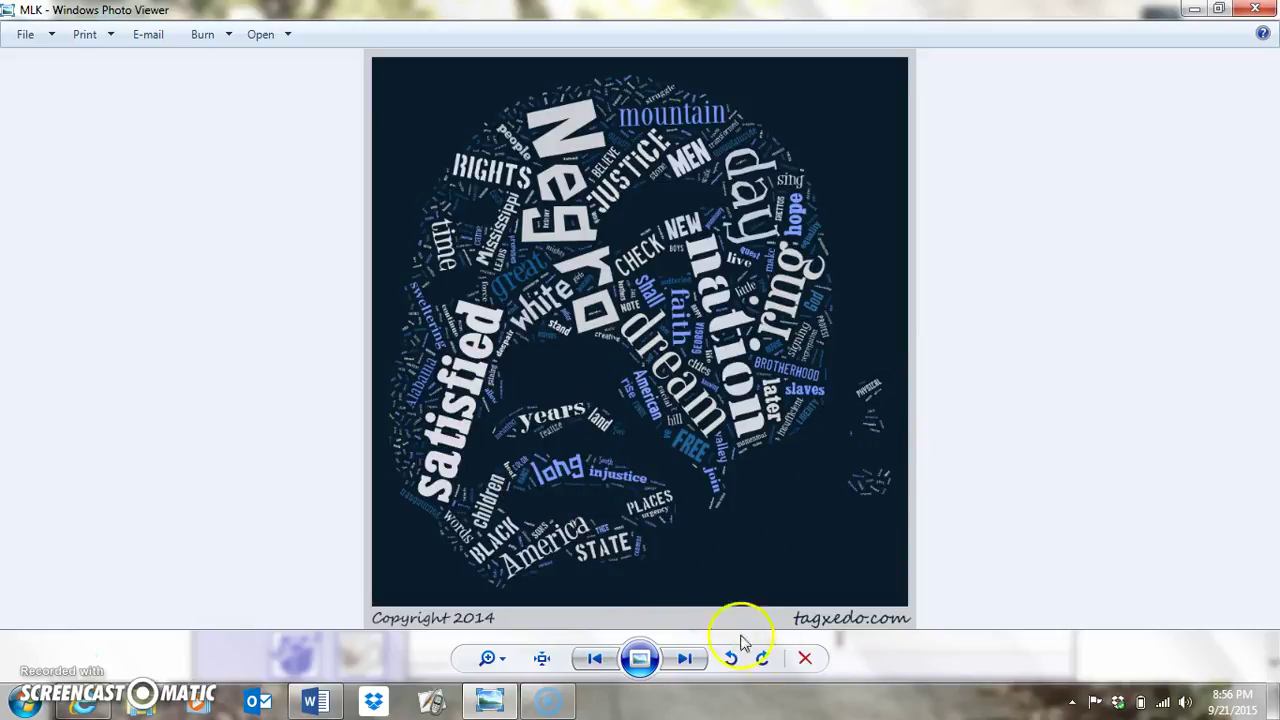
pyautogui.click(683, 664)
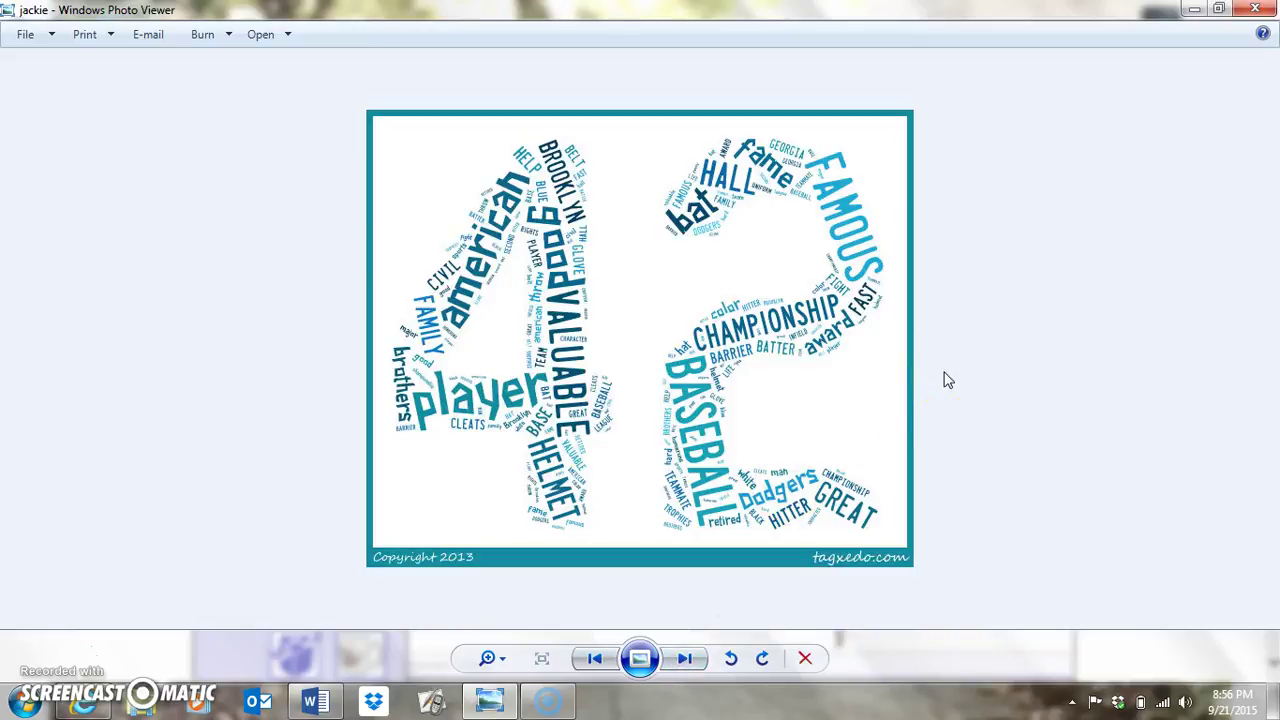
pyautogui.click(1193, 9)
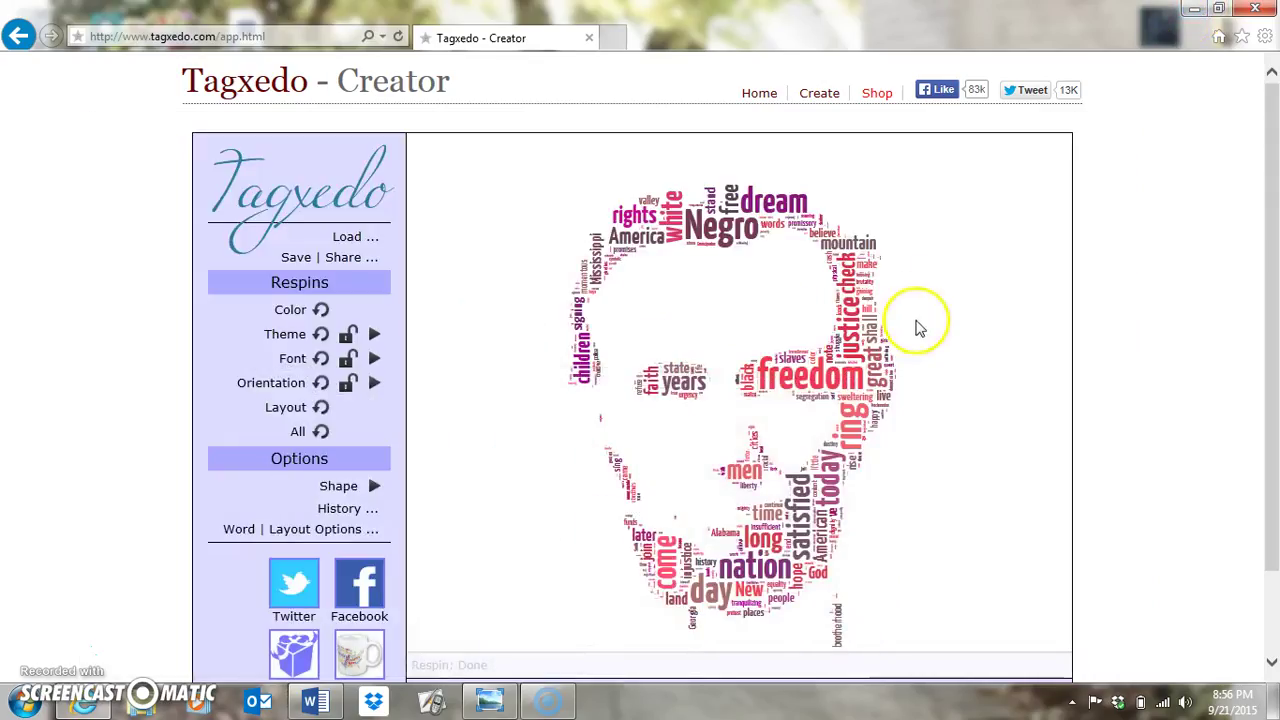